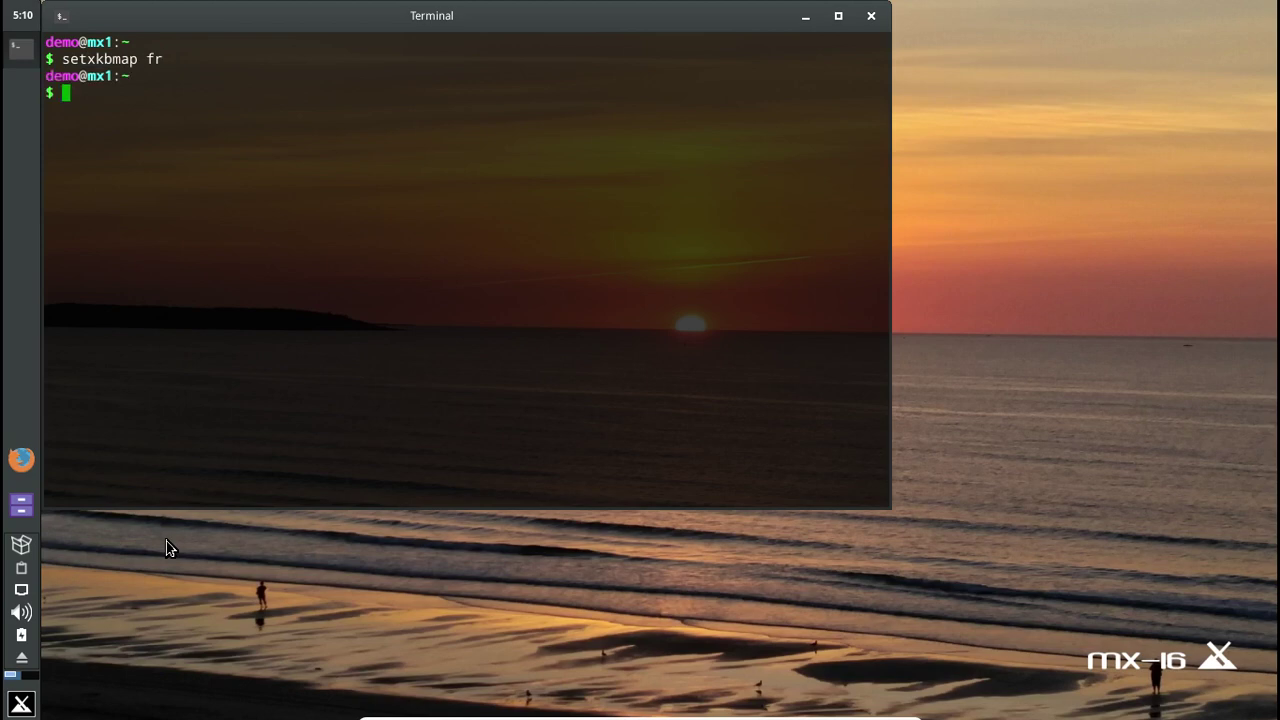
- Set the session language with export LANG=fr_FR.UTF-8 in the terminal
{"action": "type", "text": "export LANG=fr"}
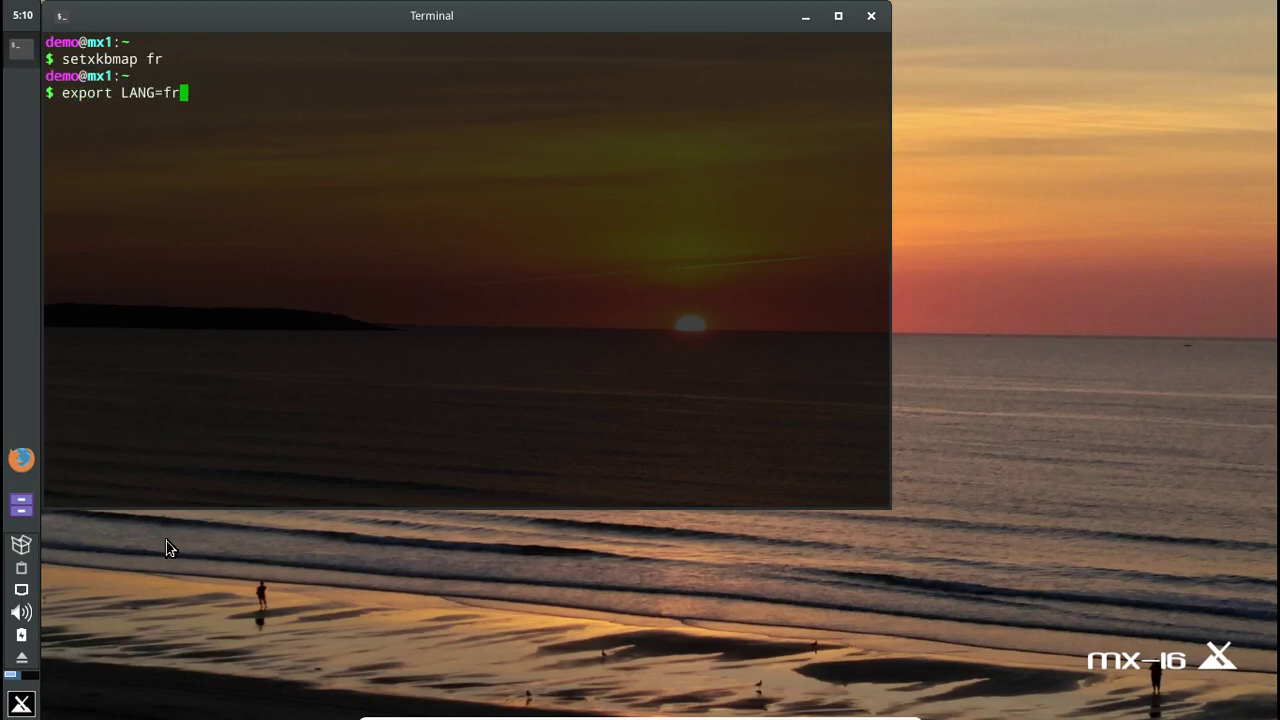
{"action": "type", "text": "_FR.UTF-*"}
{"action": "key", "text": "F11"}
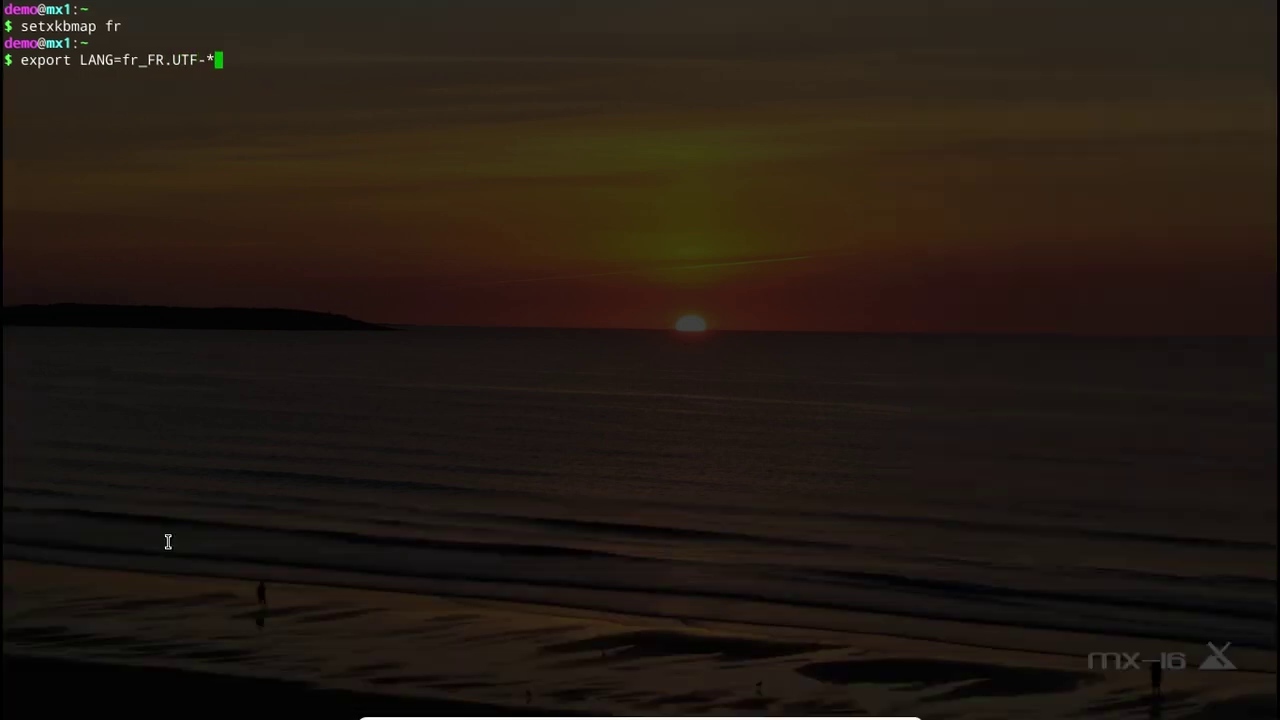
{"action": "key", "text": "F11"}
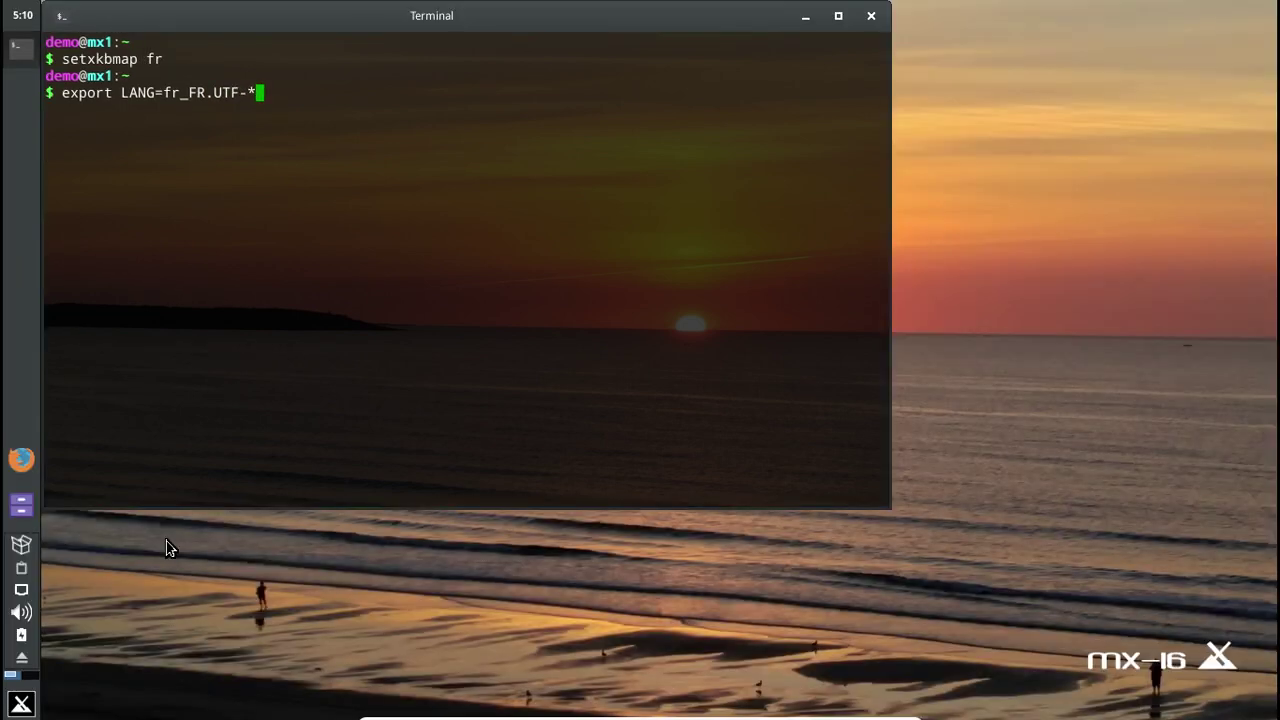
{"action": "key", "text": "BackSpace"}
{"action": "type", "text": "8"}
{"action": "key", "text": "Return"}
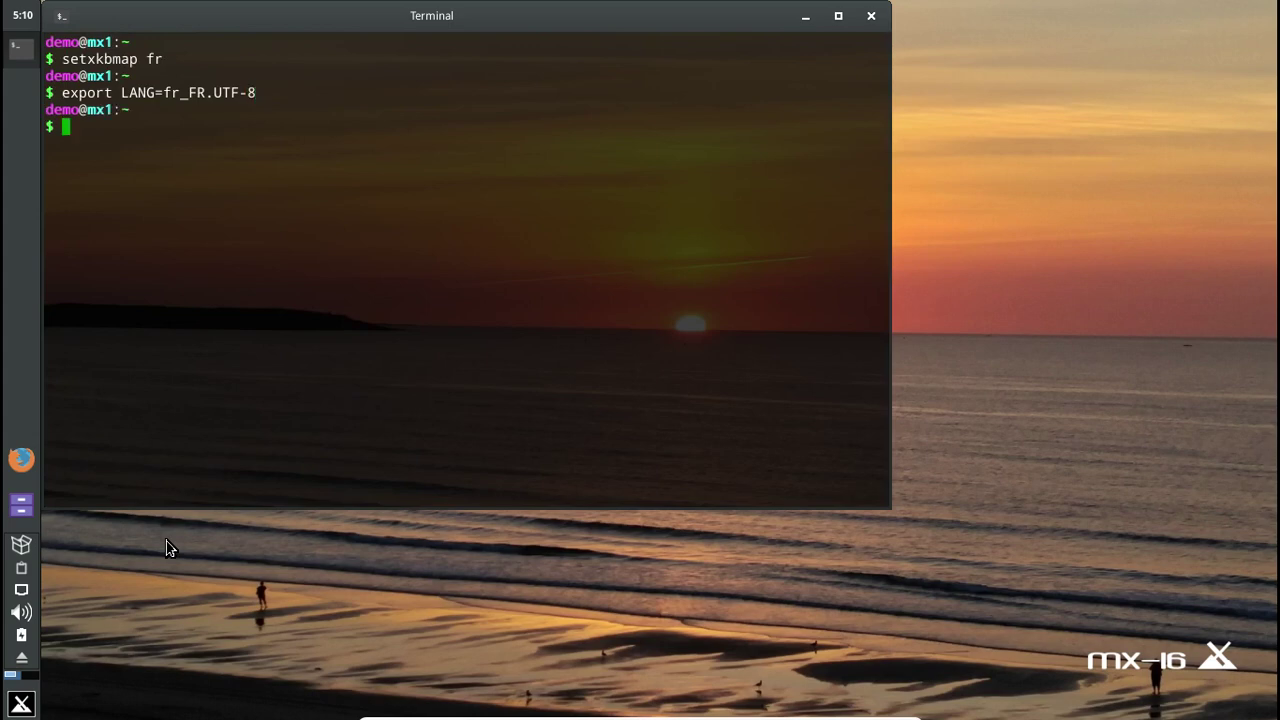
- List the commands beginning with 'mx' and 'inst' via Tab completion, then clear the prompt
{"action": "type", "text": "mx-in"}
{"action": "key", "text": "BackSpace"}
{"action": "key", "text": "BackSpace"}
{"action": "key", "text": "BackSpace"}
{"action": "type", "text": "in"}
{"action": "key", "text": "BackSpace"}
{"action": "key", "text": "BackSpace"}
{"action": "key", "text": "Tab"}
{"action": "key", "text": "Tab"}
{"action": "key", "text": "BackSpace"}
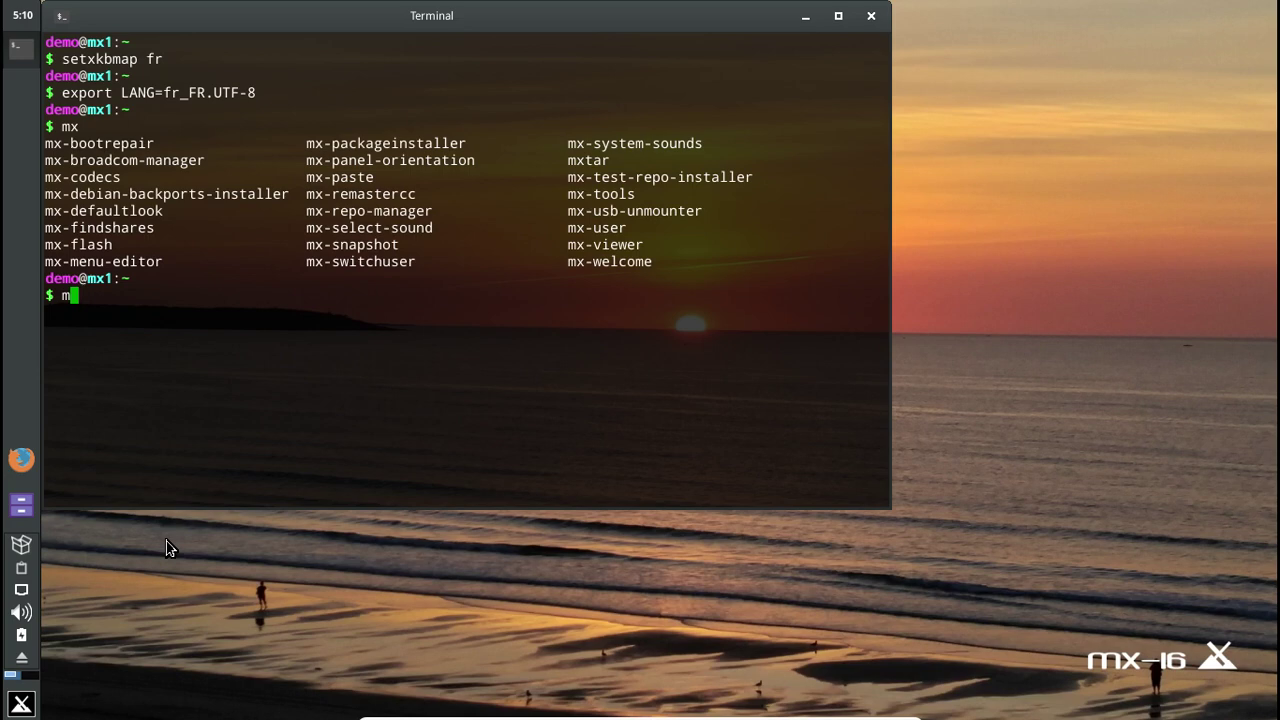
{"action": "key", "text": "BackSpace"}
{"action": "type", "text": "inst"}
{"action": "key", "text": "Tab"}
{"action": "key", "text": "Tab"}
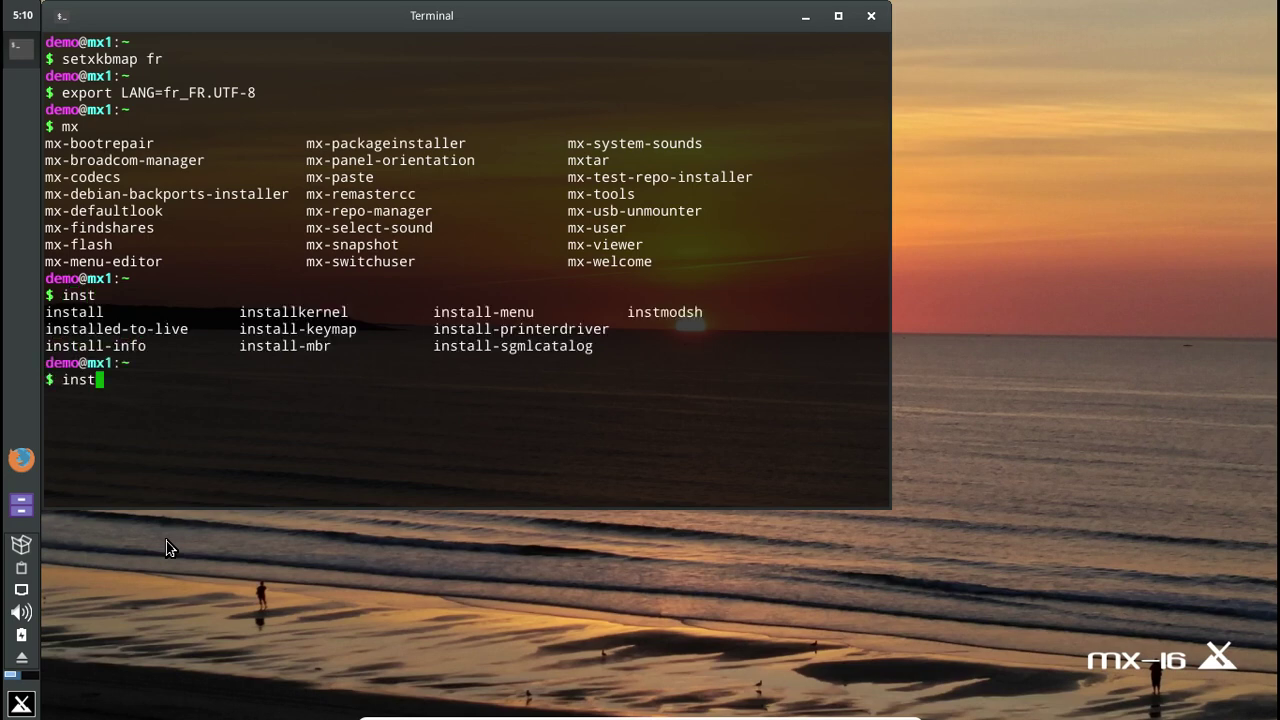
{"action": "key", "text": "BackSpace"}
{"action": "key", "text": "BackSpace"}
{"action": "key", "text": "BackSpace"}
{"action": "key", "text": "BackSpace"}
- Close the terminal and select the Installer launcher's command, sudo -E /usr/sbin/minstall, in its Properties
{"action": "left_click", "coordinate": [871, 15]}
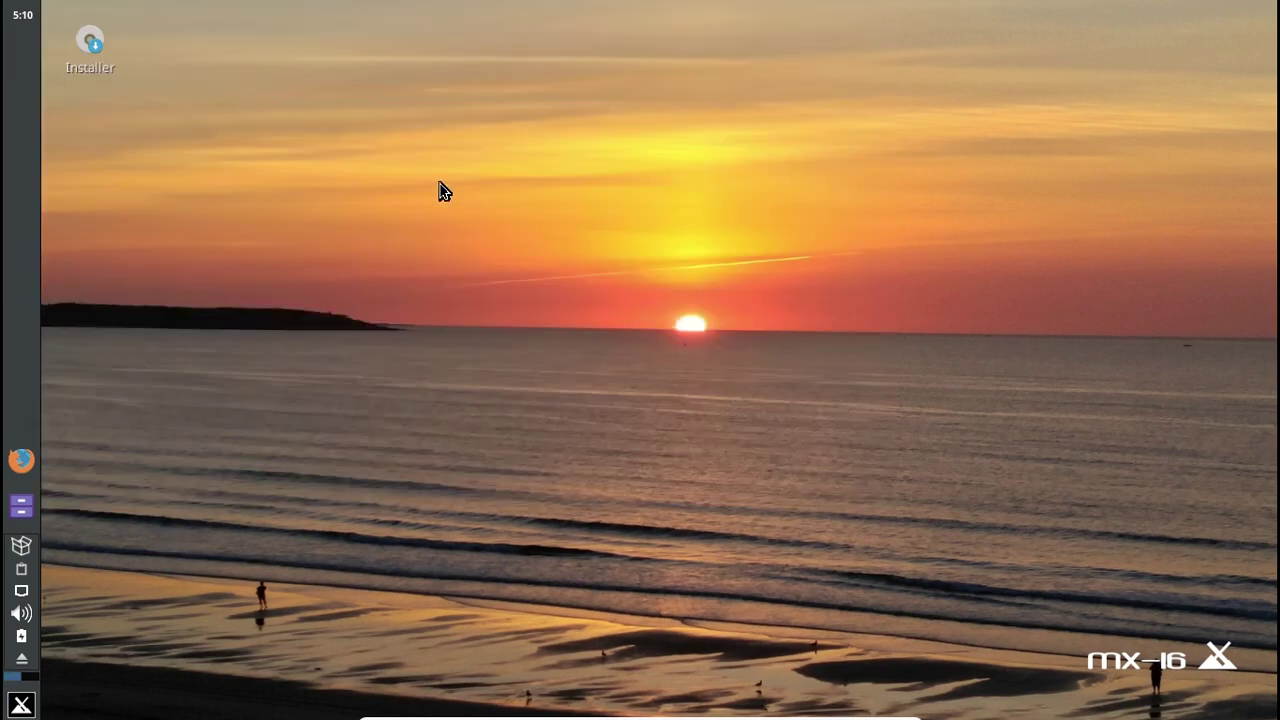
{"action": "right_click", "coordinate": [100, 52]}
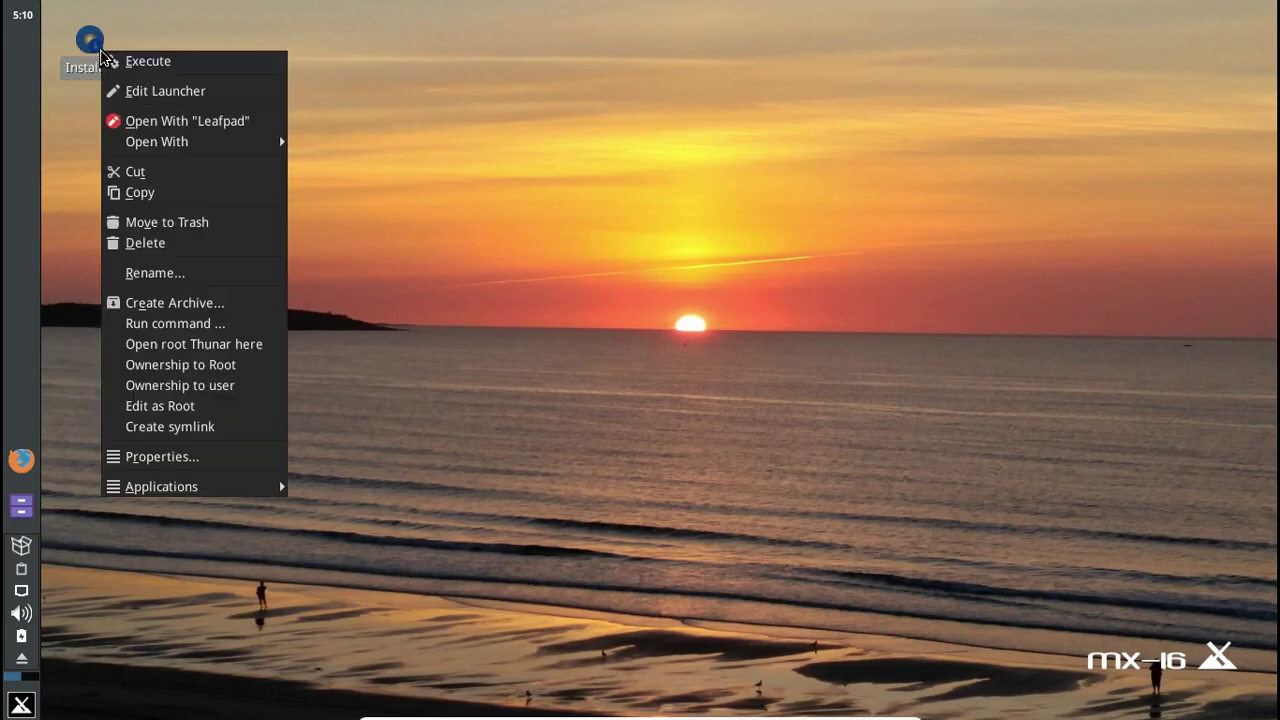
{"action": "left_click", "coordinate": [190, 458]}
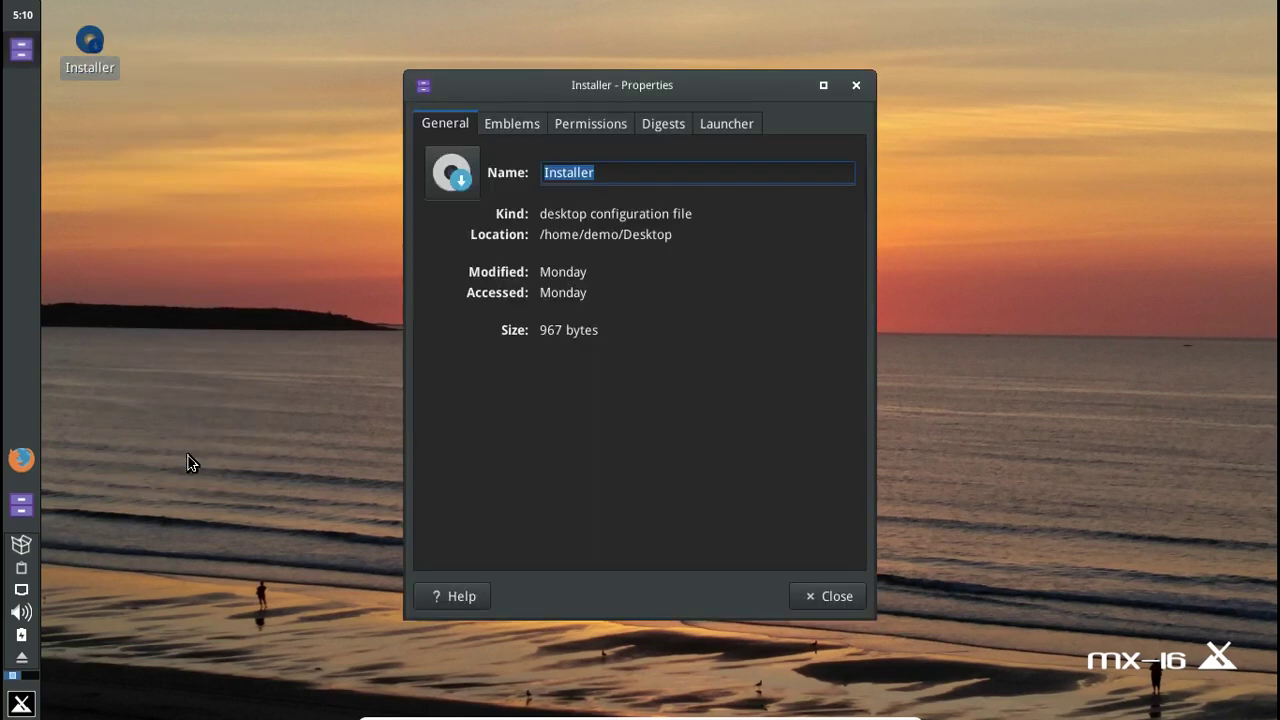
{"action": "left_click", "coordinate": [520, 124]}
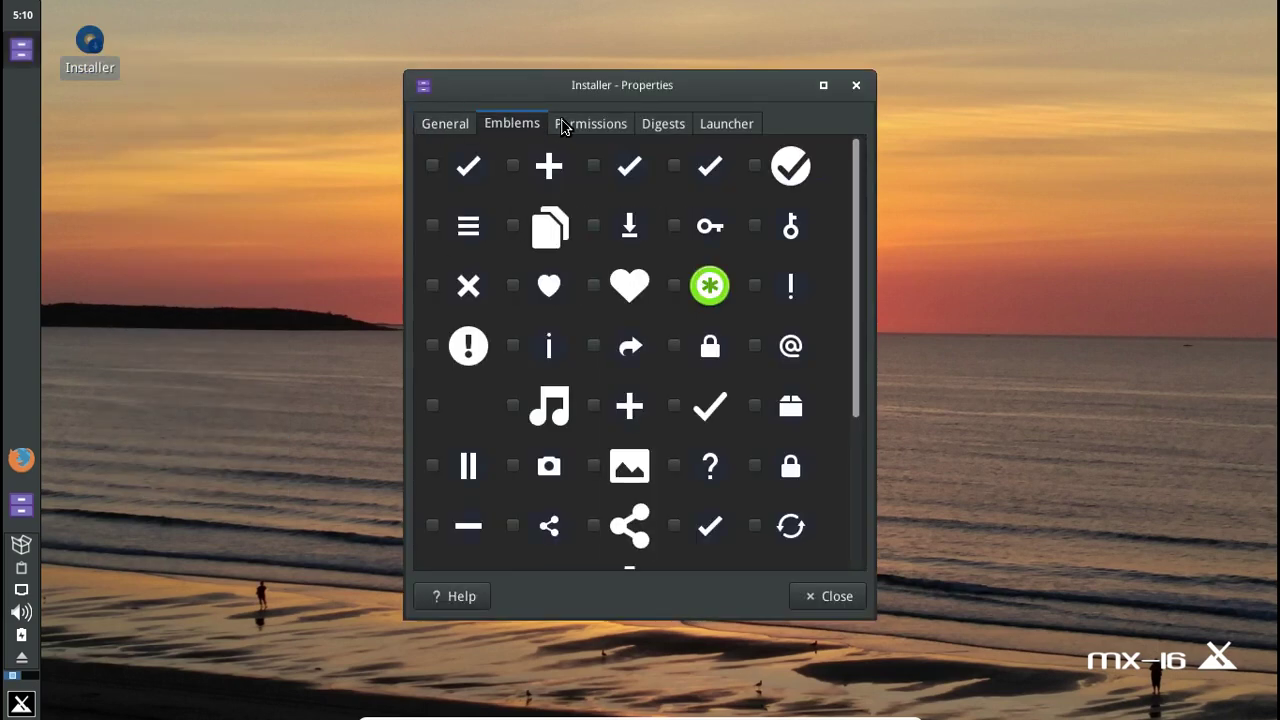
{"action": "left_click", "coordinate": [562, 124]}
{"action": "left_click", "coordinate": [662, 124]}
{"action": "left_click", "coordinate": [726, 124]}
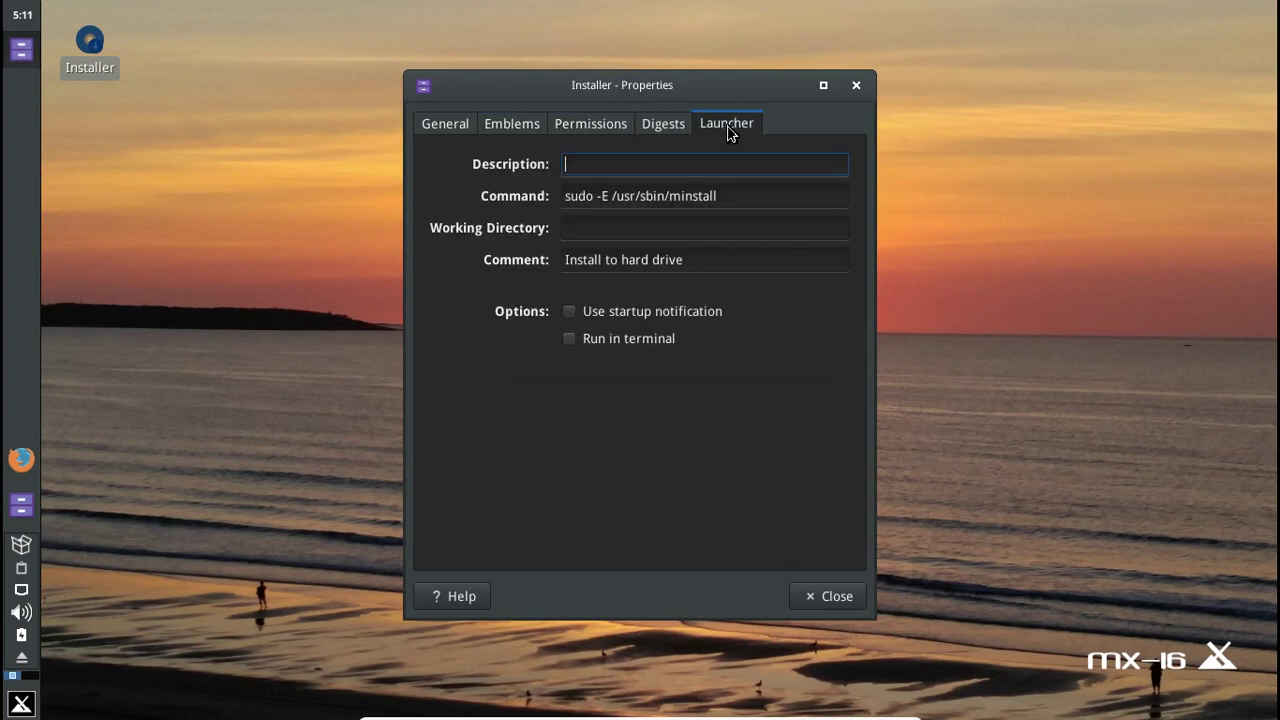
{"action": "left_click_drag", "start_coordinate": [728, 196], "coordinate": [559, 195]}
{"action": "key", "text": "ctrl+c"}
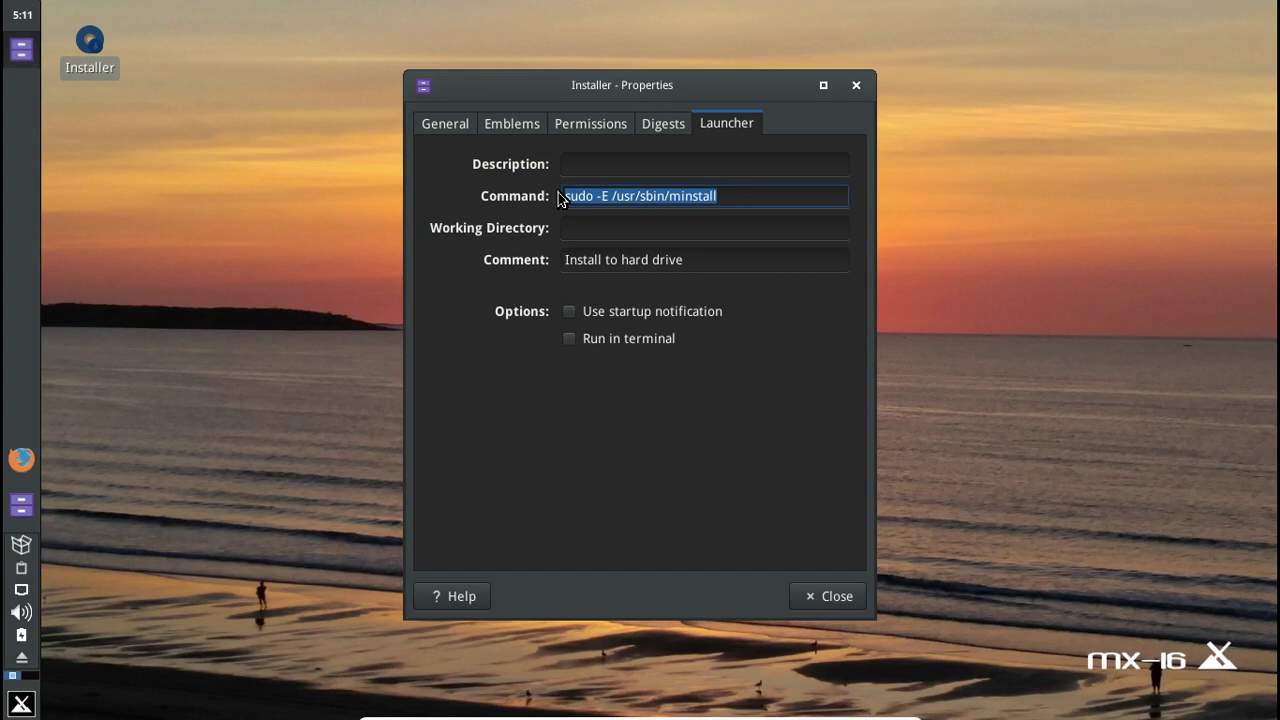
{"action": "left_click", "coordinate": [856, 86]}
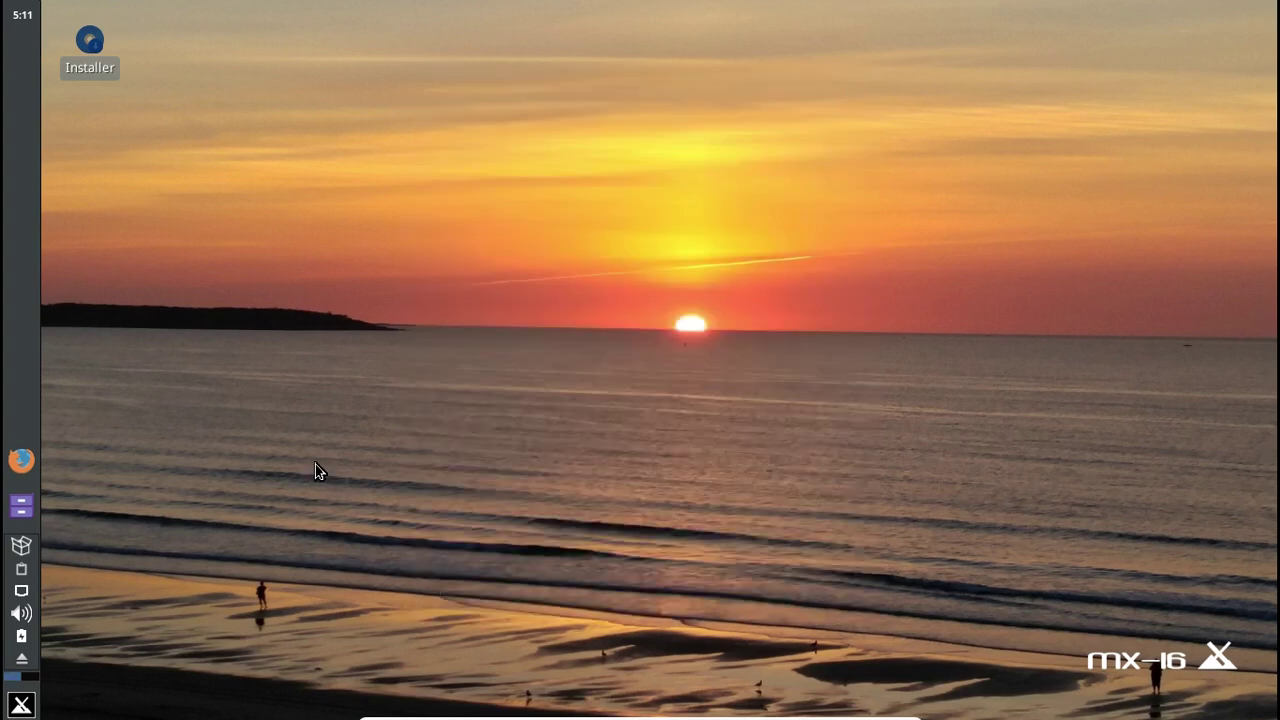
{"action": "left_click", "coordinate": [21, 704]}
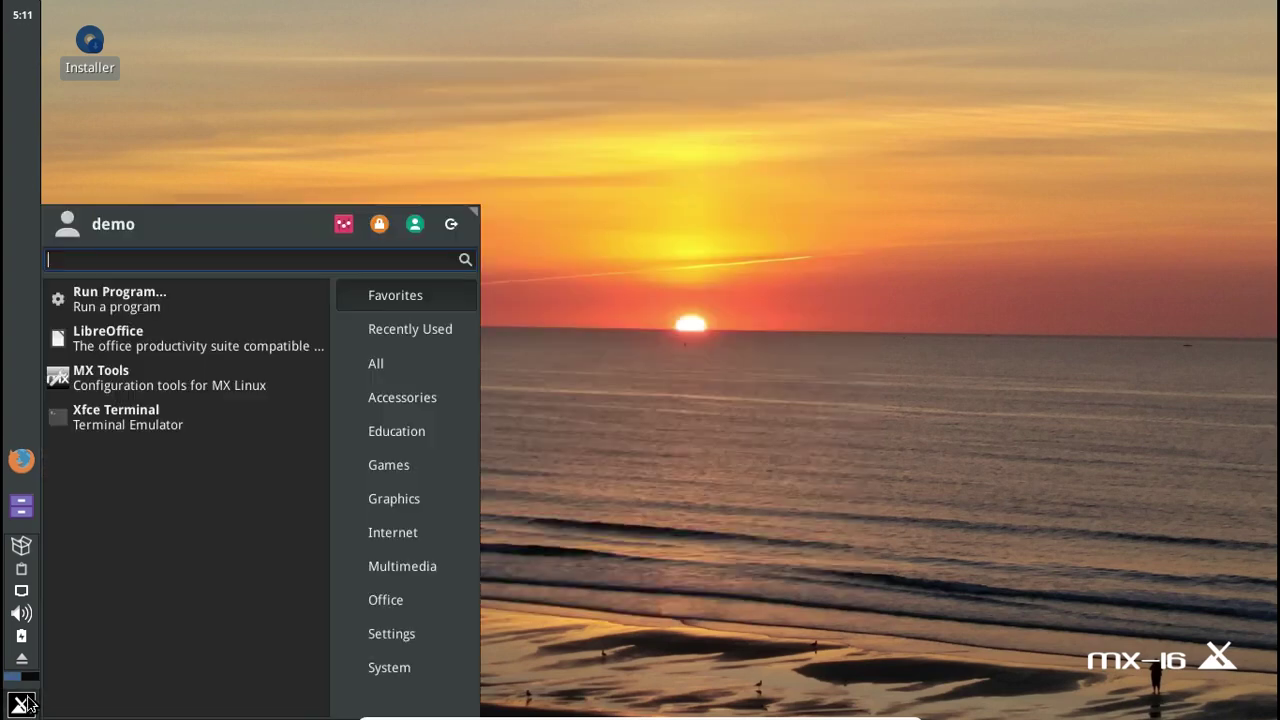
- Run the pasted sudo -E /usr/sbin/minstall command in a new terminal, then close that installer
{"action": "left_click", "coordinate": [166, 428]}
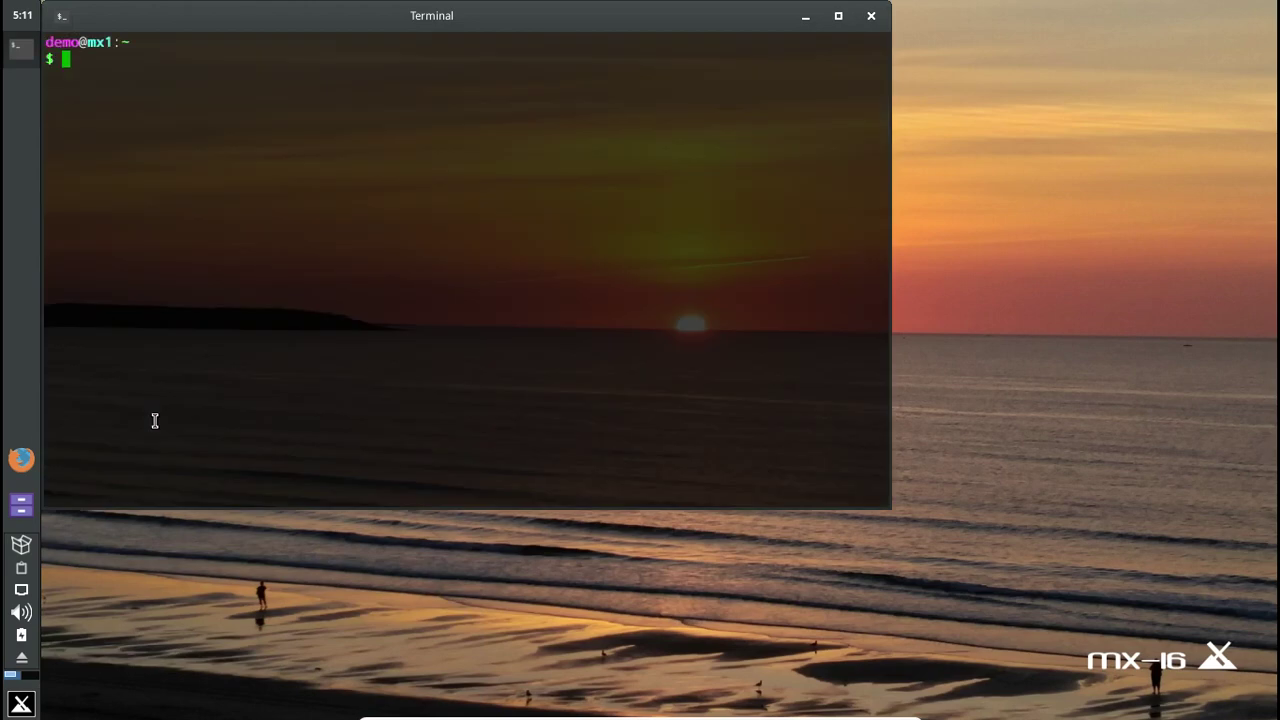
{"action": "key", "text": "ctrl+shift+v"}
{"action": "key", "text": "Return"}
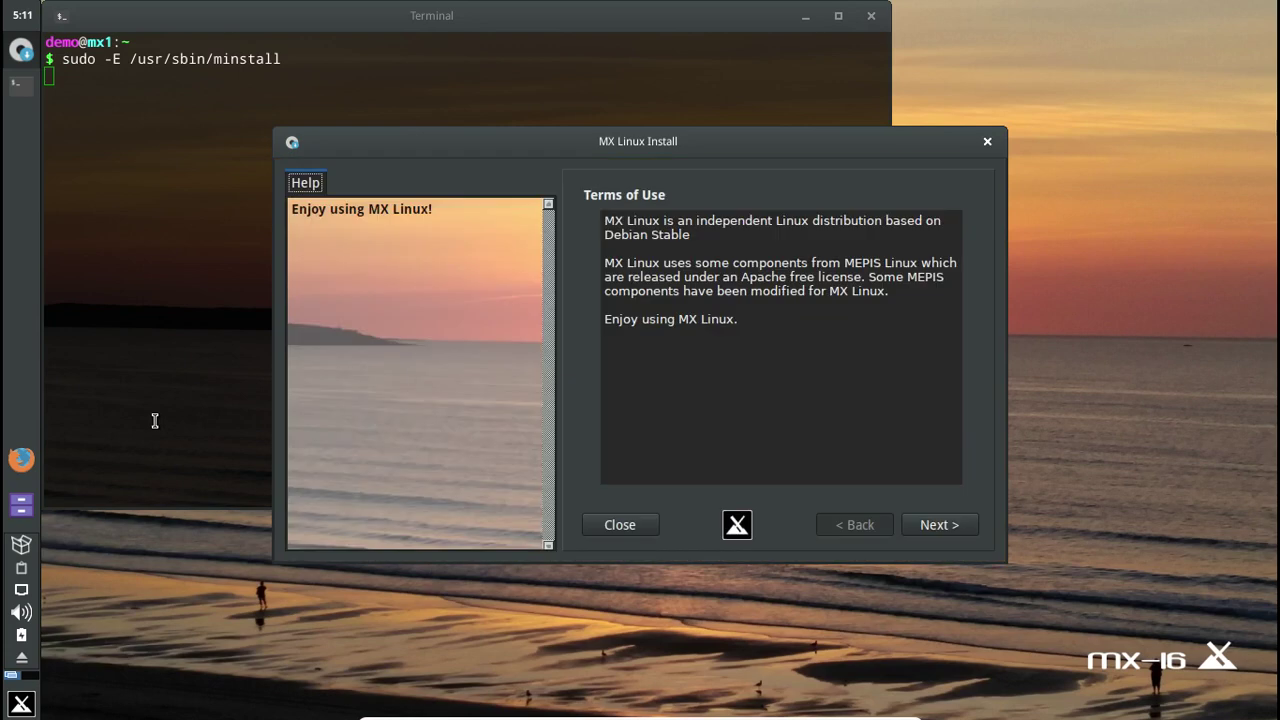
{"action": "left_click", "coordinate": [805, 16]}
{"action": "left_click_drag", "start_coordinate": [660, 144], "coordinate": [616, 106]}
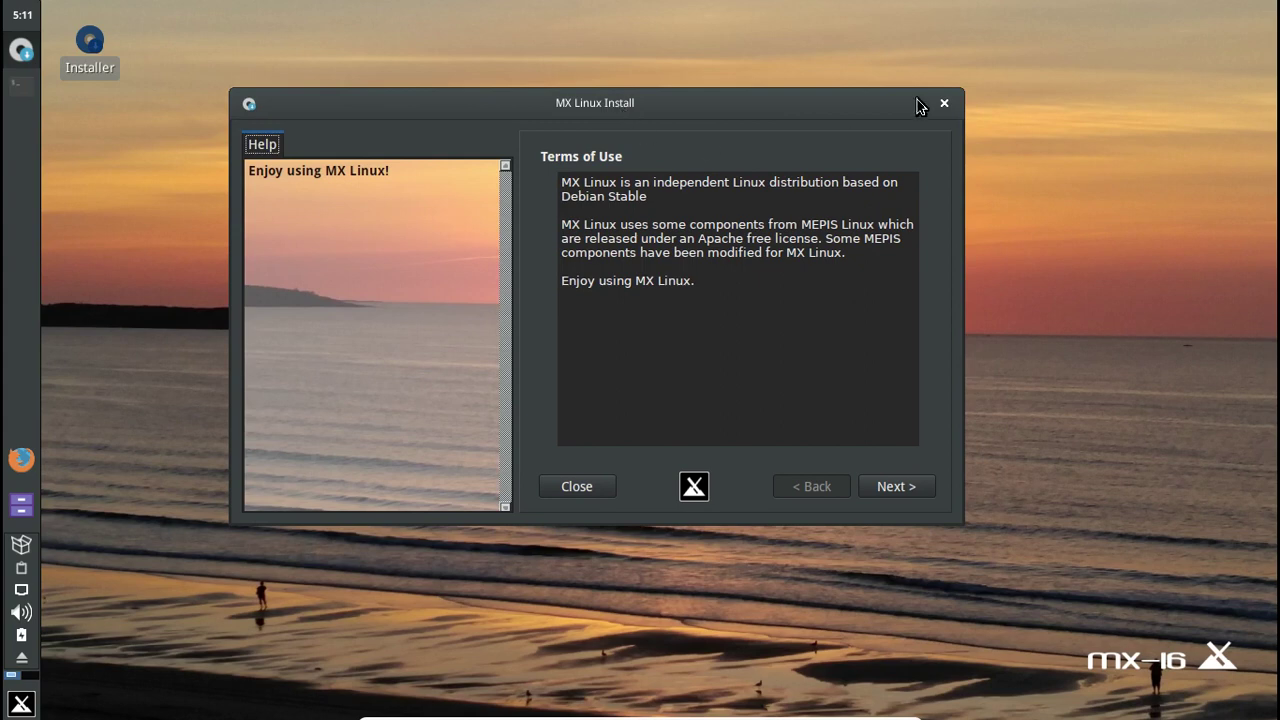
{"action": "left_click", "coordinate": [939, 101]}
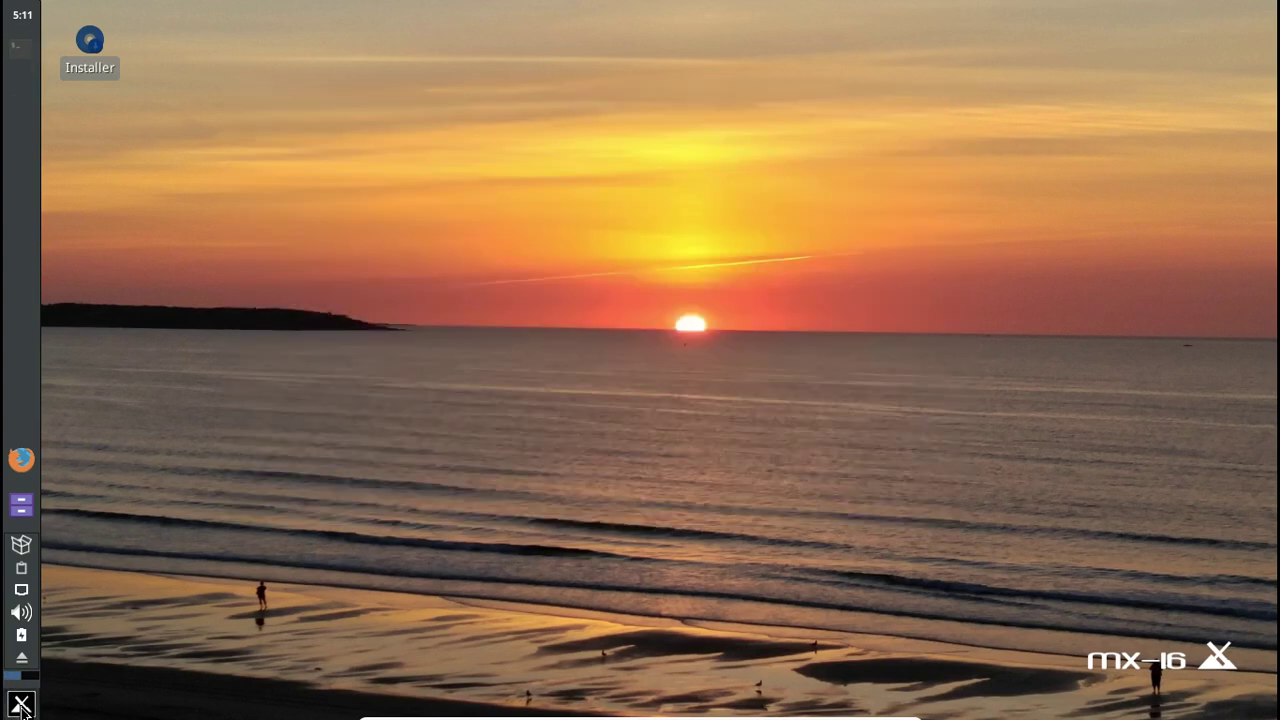
- Relaunch the installer from the desktop icon, pass the Terms of Use, and start the partition tool
{"action": "left_click", "coordinate": [21, 703]}
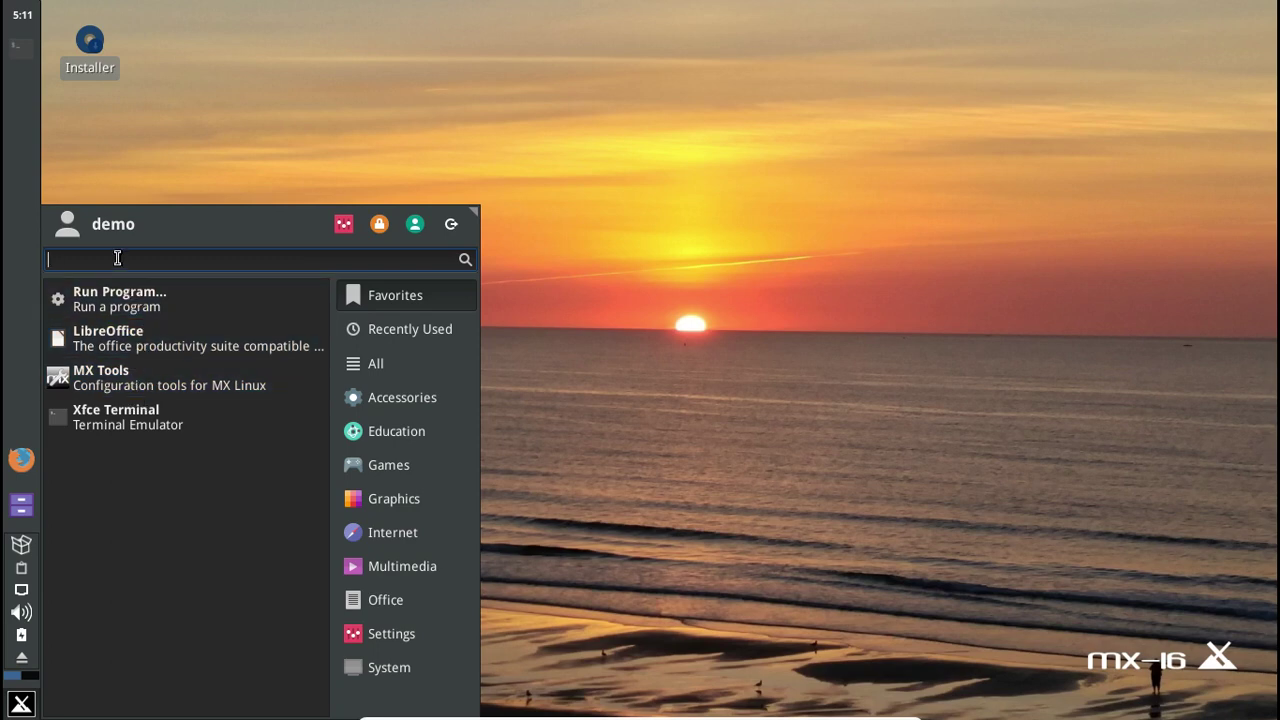
{"action": "key", "text": "Escape"}
{"action": "double_click", "coordinate": [88, 52]}
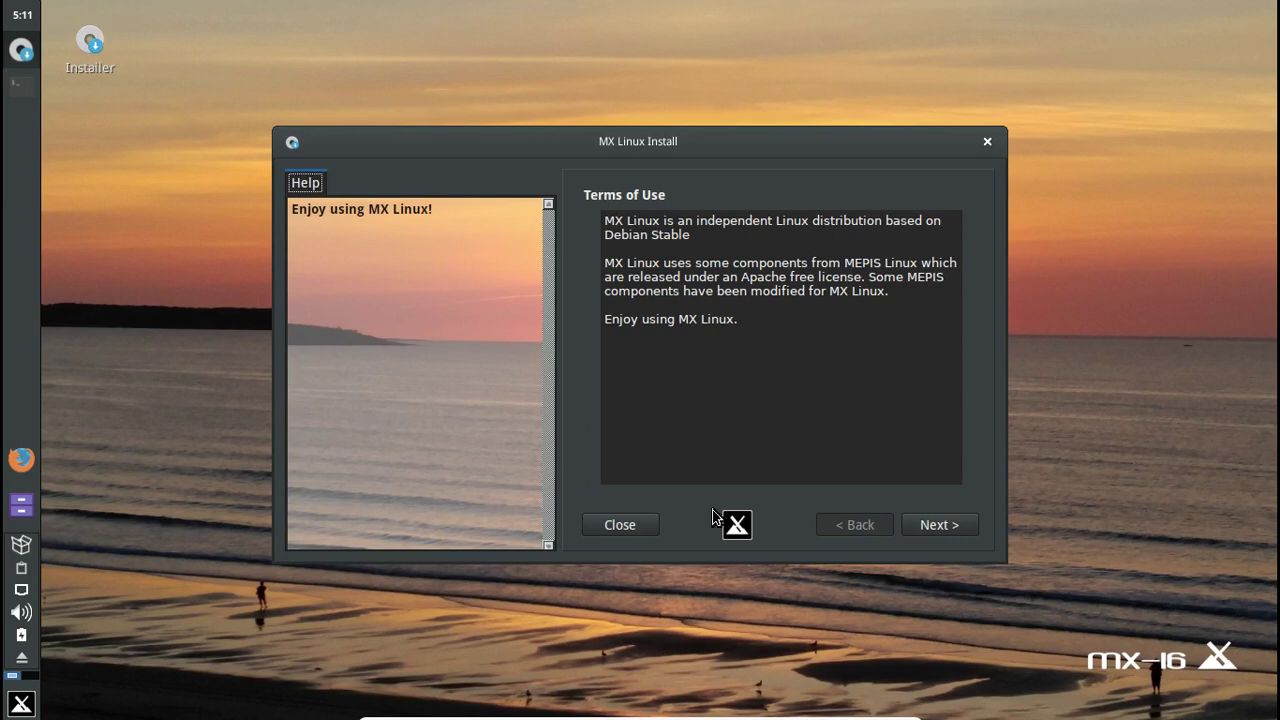
{"action": "left_click", "coordinate": [920, 532]}
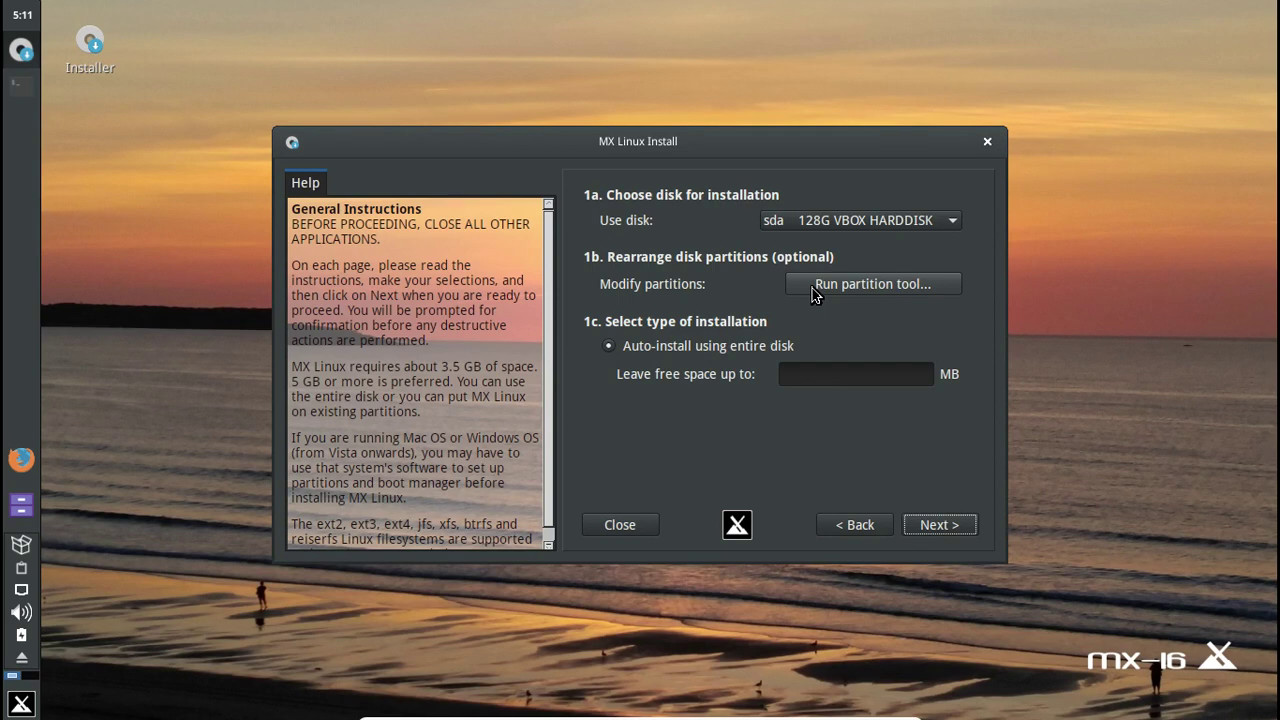
{"action": "left_click", "coordinate": [812, 288]}
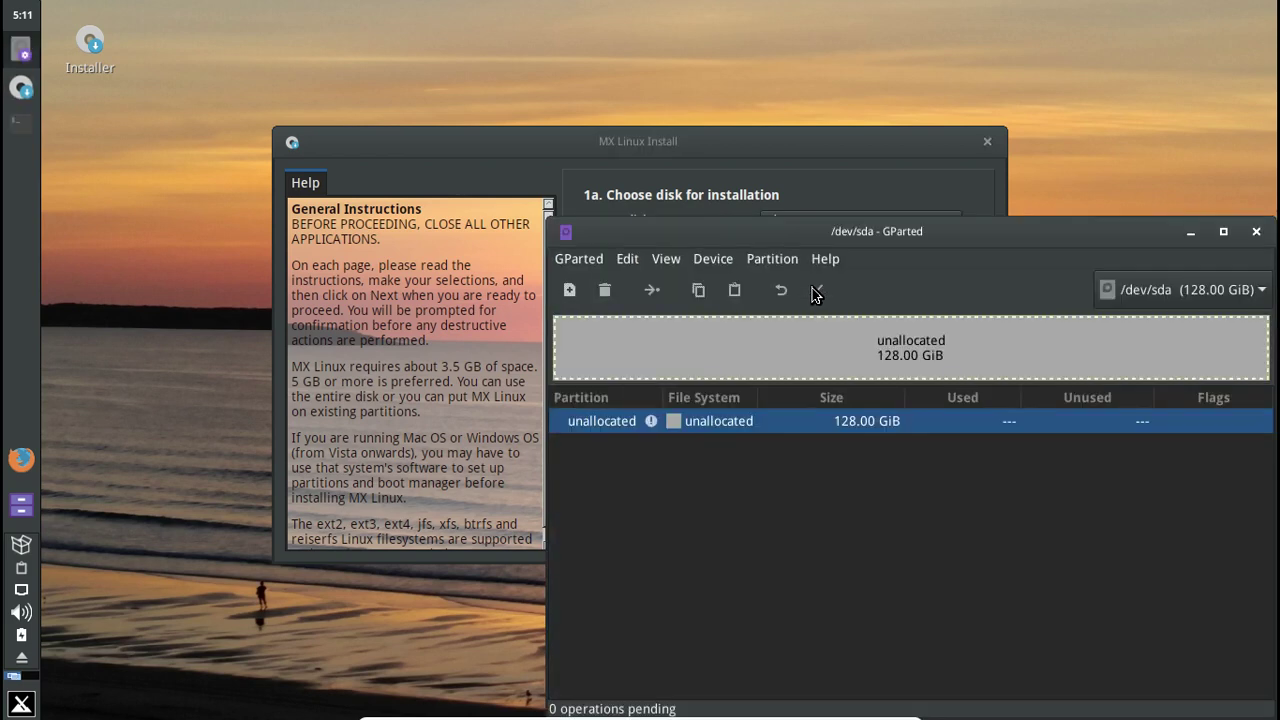
- Create a new gpt partition table on /dev/sda
{"action": "left_click_drag", "start_coordinate": [806, 228], "coordinate": [558, 153]}
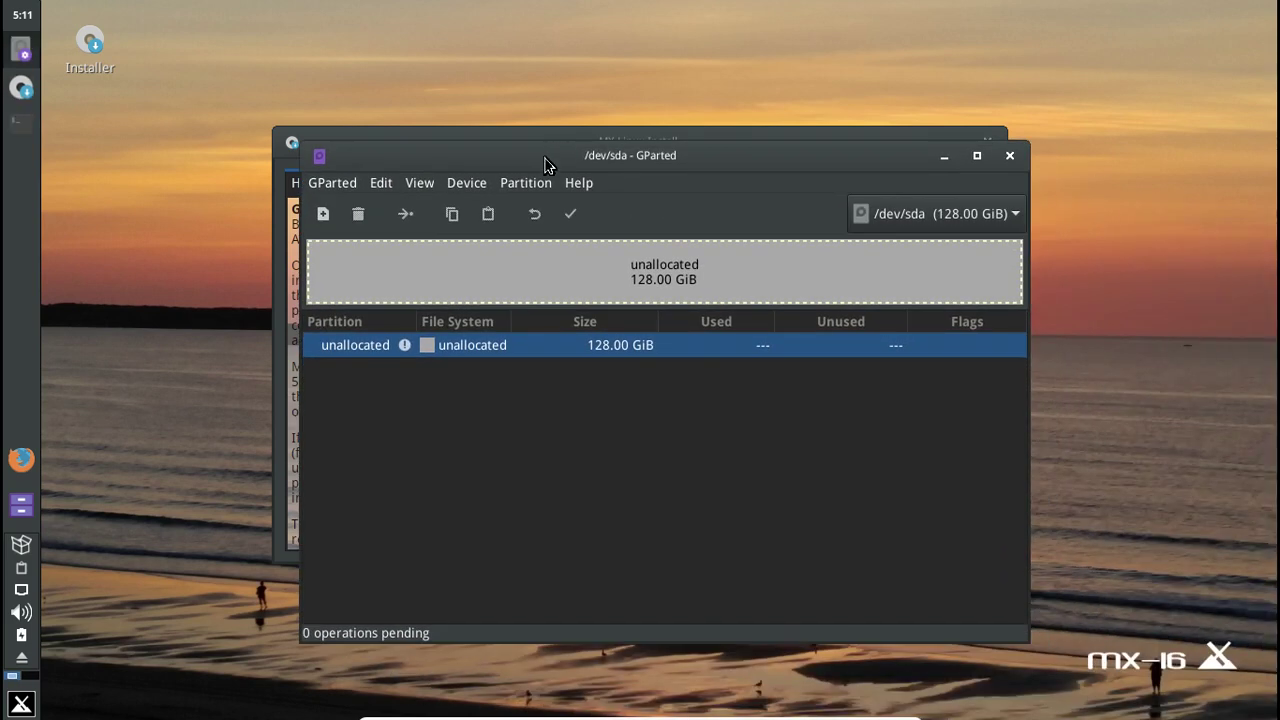
{"action": "left_click", "coordinate": [465, 184]}
{"action": "left_click", "coordinate": [468, 203]}
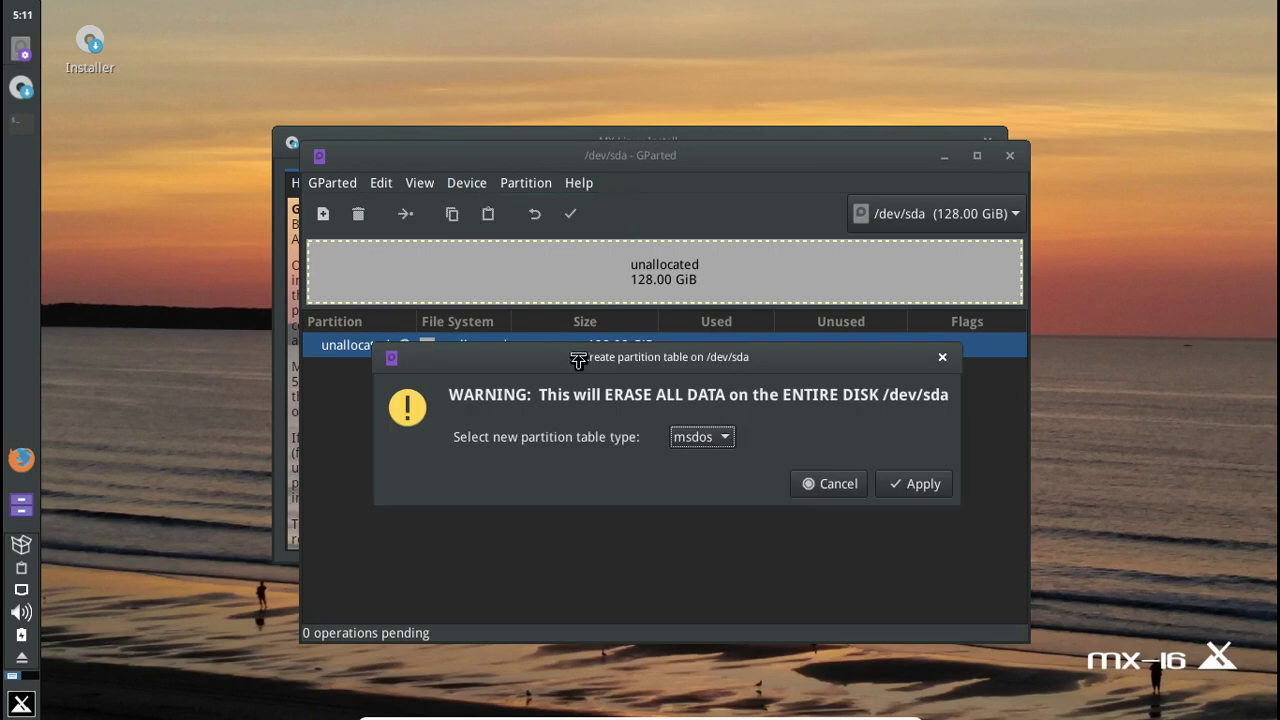
{"action": "left_click", "coordinate": [697, 437]}
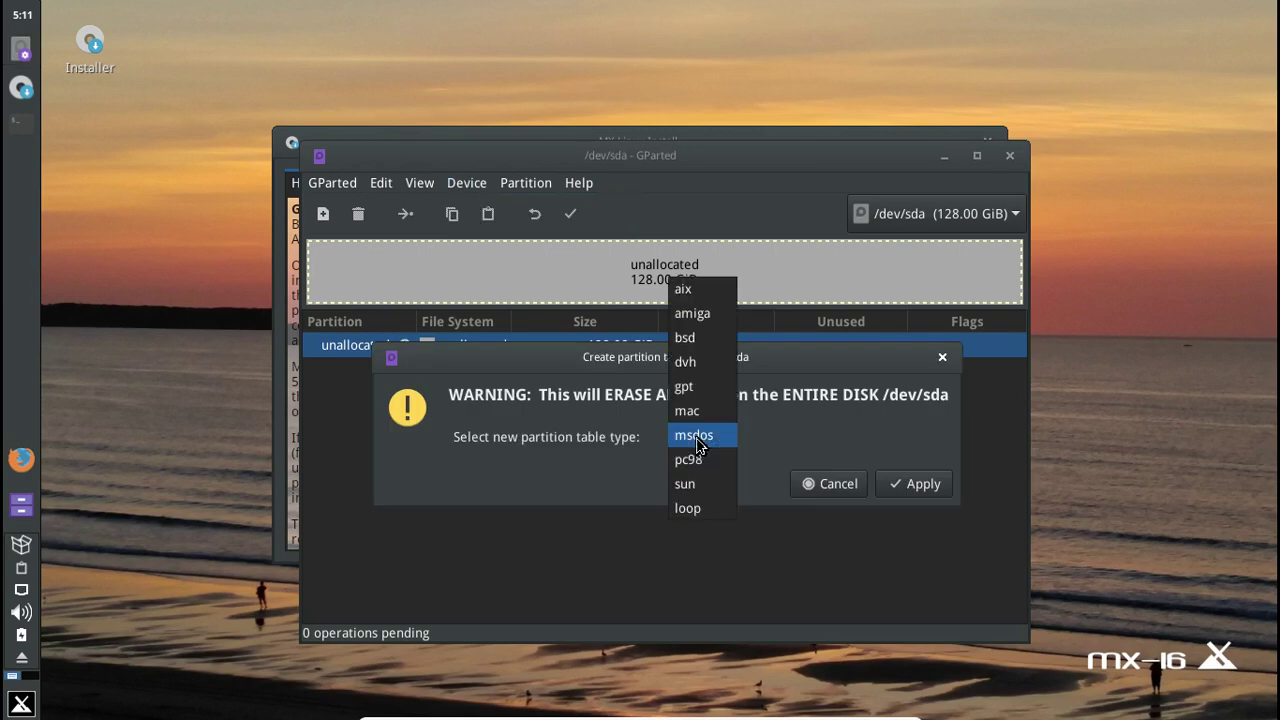
{"action": "left_click", "coordinate": [697, 390]}
{"action": "left_click", "coordinate": [914, 483]}
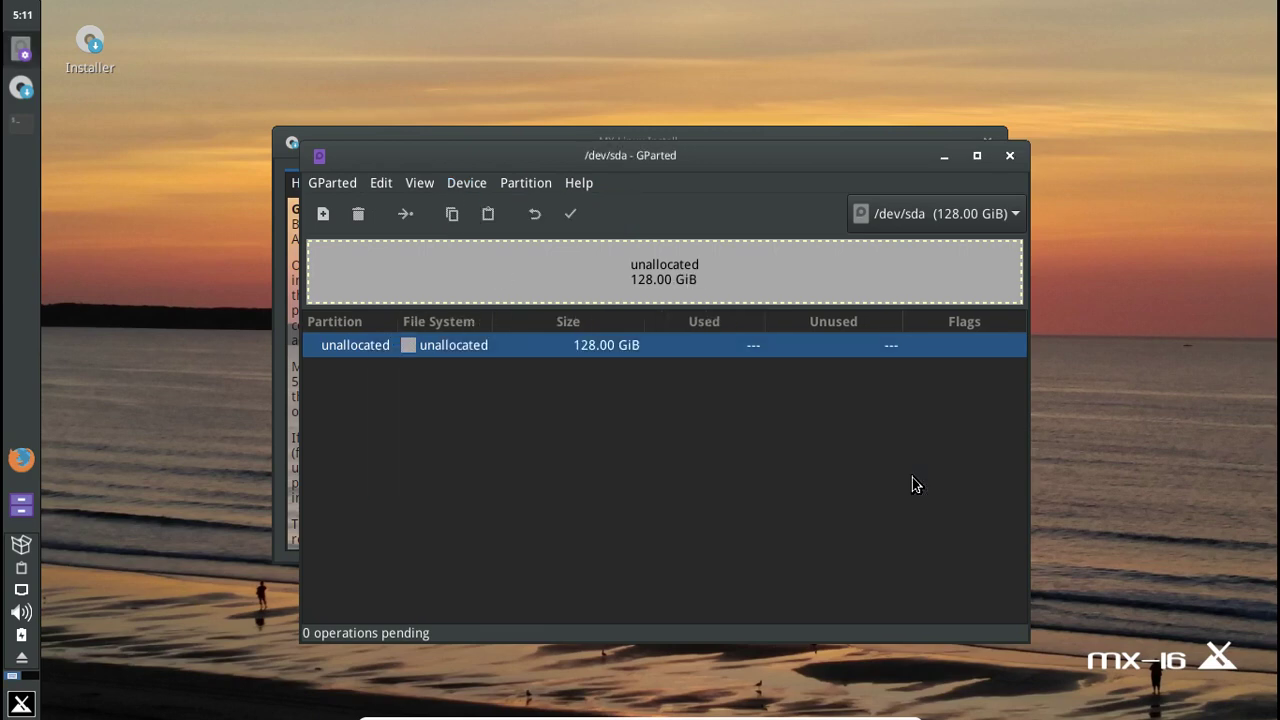
- Add a 512 MiB fat32 partition at the start of the unallocated space
{"action": "right_click", "coordinate": [583, 280]}
{"action": "left_click", "coordinate": [612, 288]}
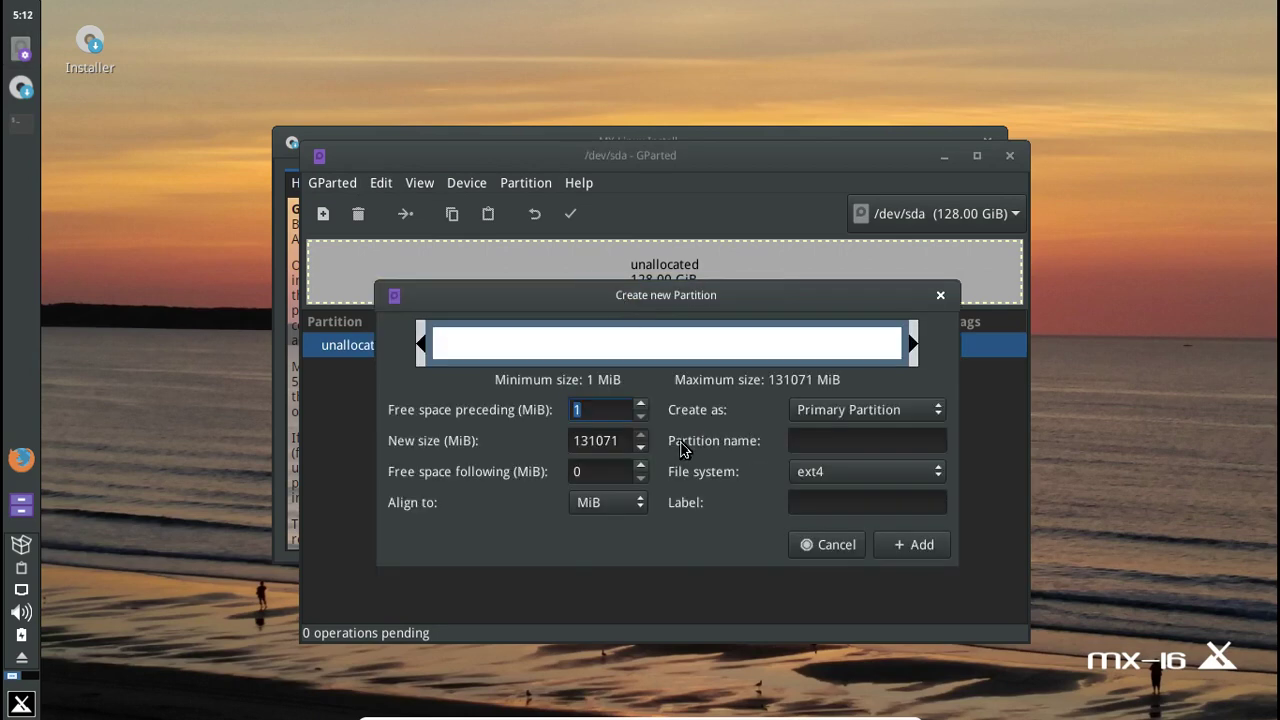
{"action": "left_click", "coordinate": [818, 472]}
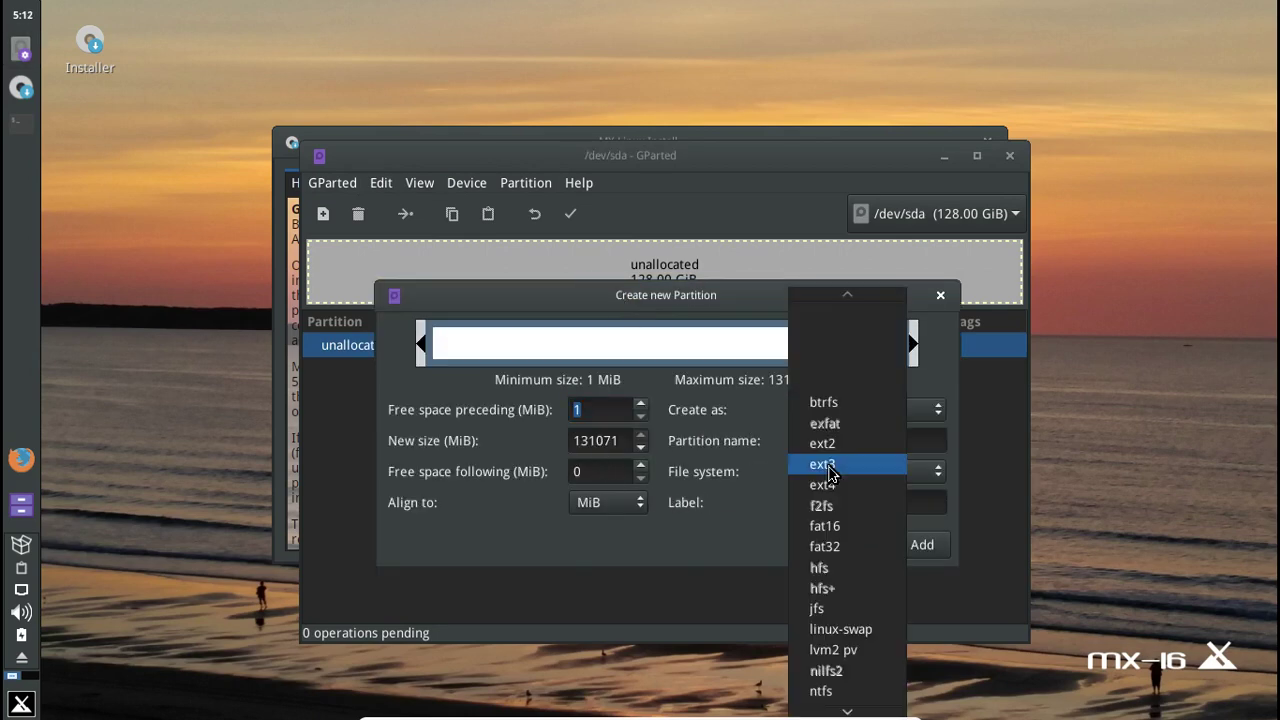
{"action": "left_click", "coordinate": [826, 546]}
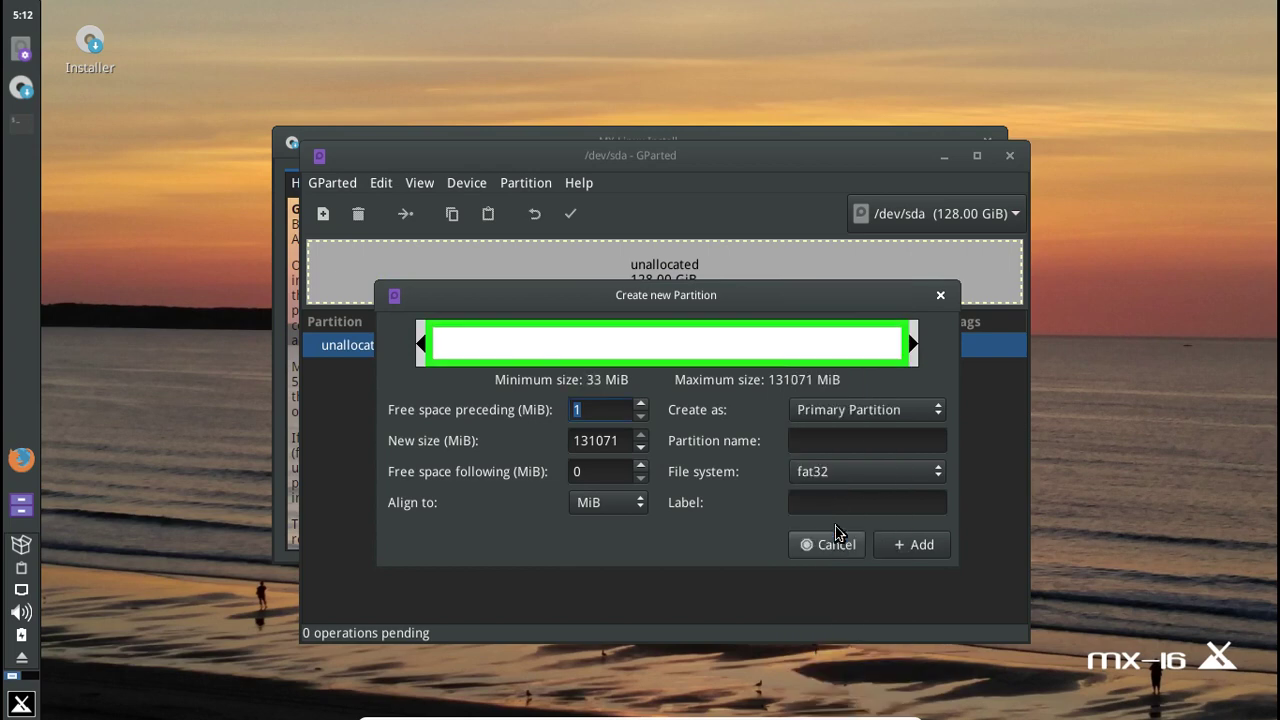
{"action": "left_click_drag", "start_coordinate": [618, 440], "coordinate": [523, 447]}
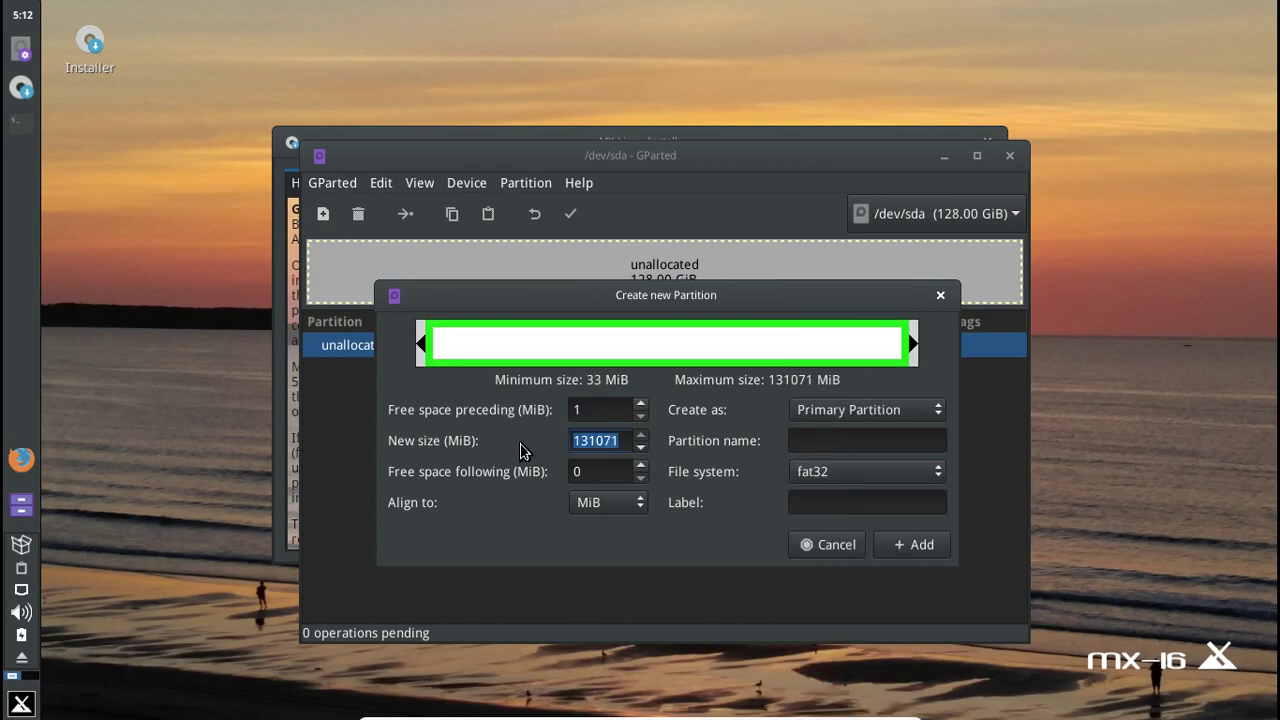
{"action": "type", "text": "512"}
{"action": "left_click", "coordinate": [894, 547]}
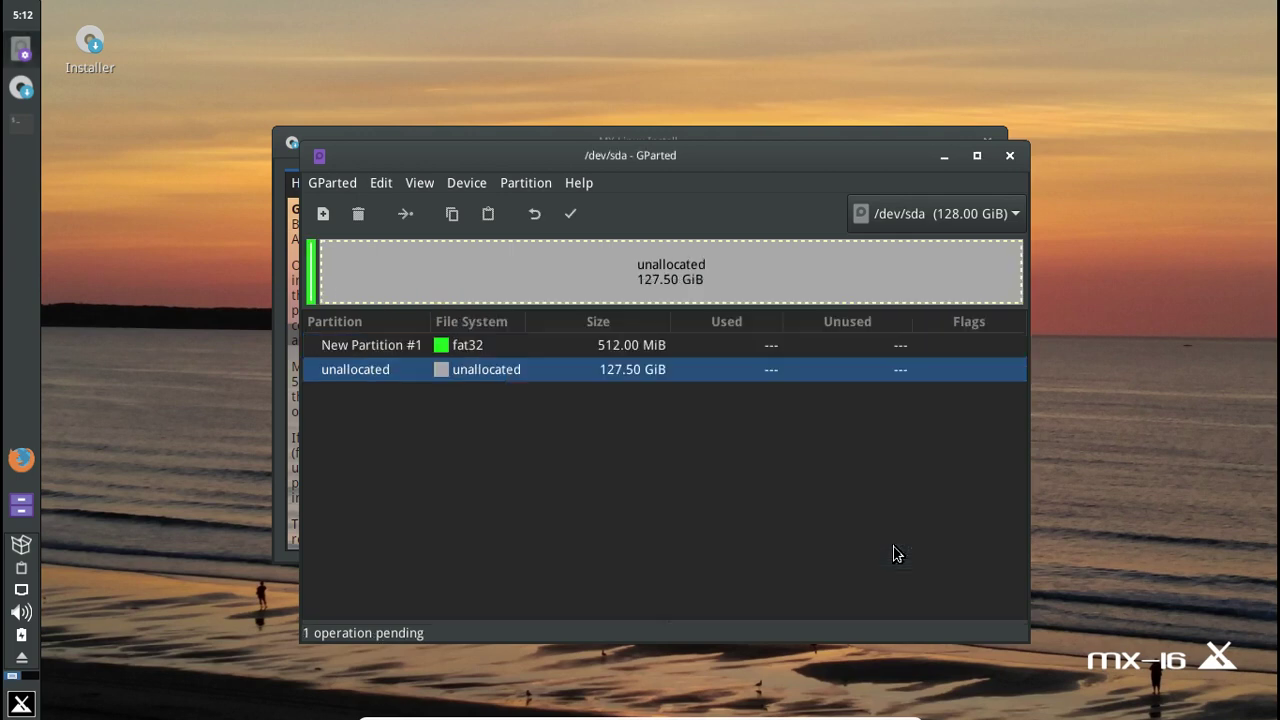
- Add a 20480 MiB ext4 partition after it
{"action": "right_click", "coordinate": [392, 284]}
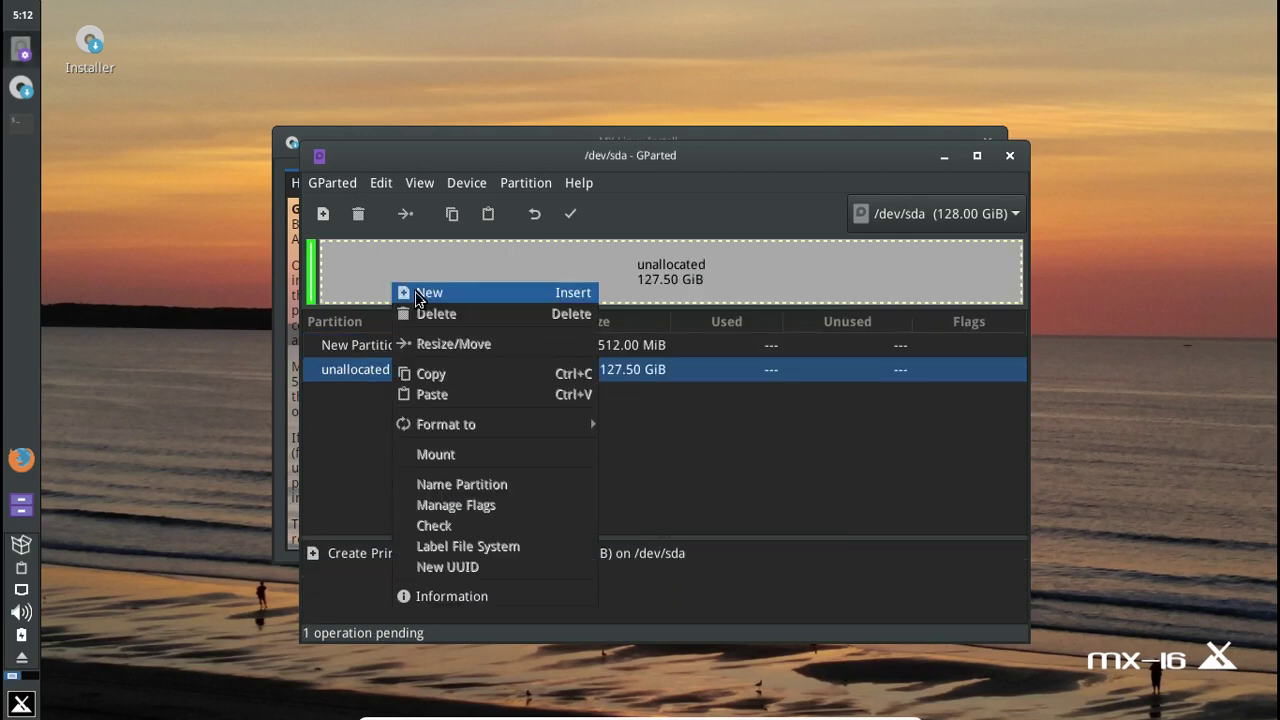
{"action": "left_click", "coordinate": [436, 300]}
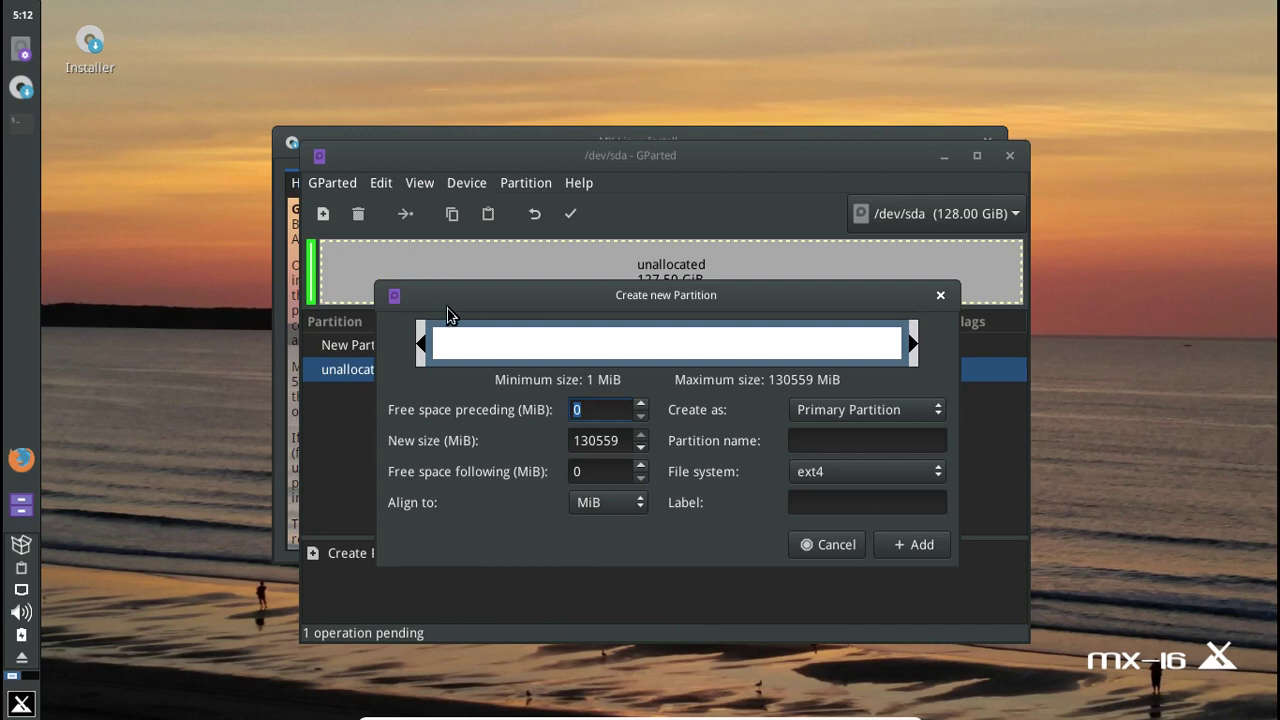
{"action": "left_click", "coordinate": [621, 441]}
{"action": "left_click_drag", "start_coordinate": [621, 441], "coordinate": [565, 441]}
{"action": "type", "text": "20480"}
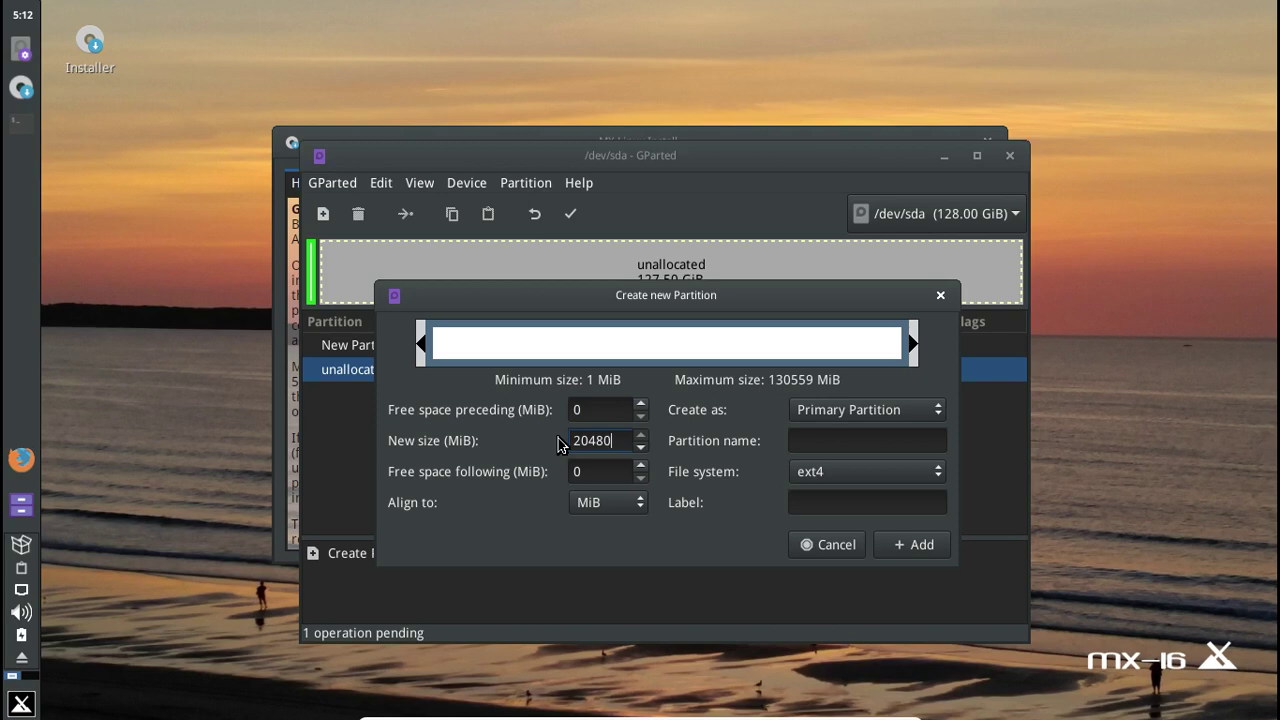
{"action": "left_click", "coordinate": [922, 544]}
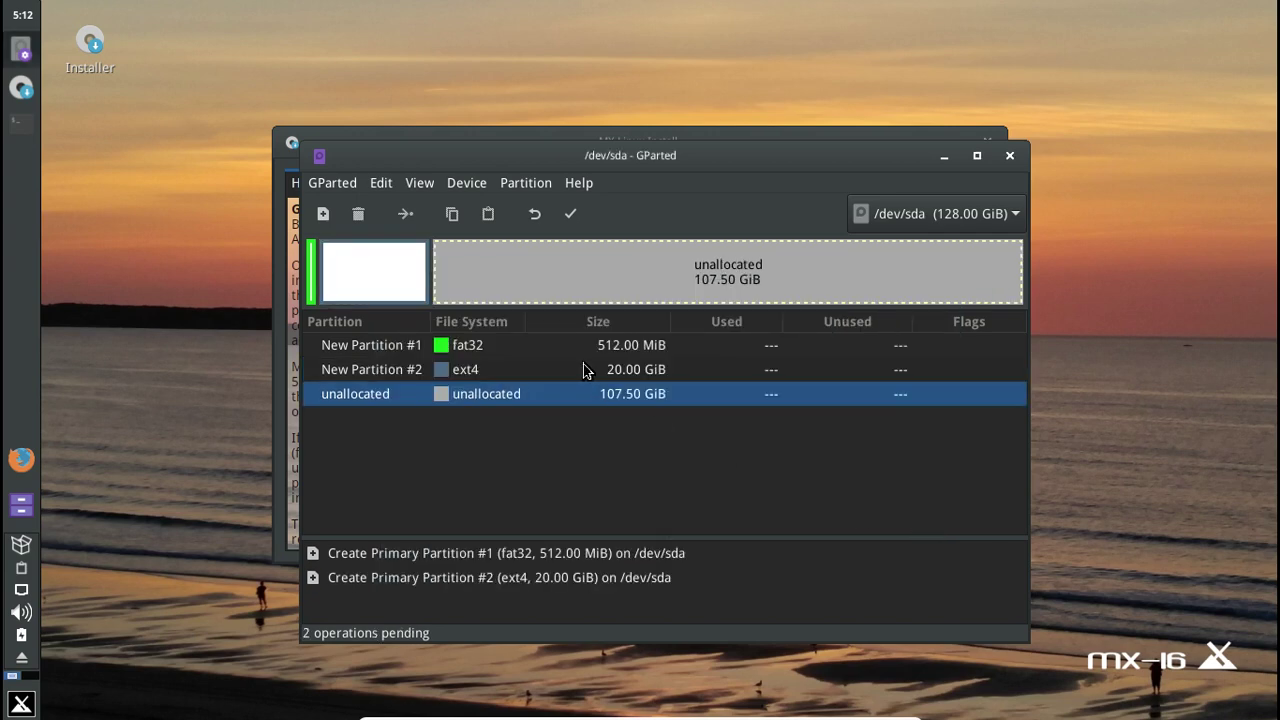
- Add a 4096 MiB linux-swap partition in the unallocated space
{"action": "right_click", "coordinate": [525, 281]}
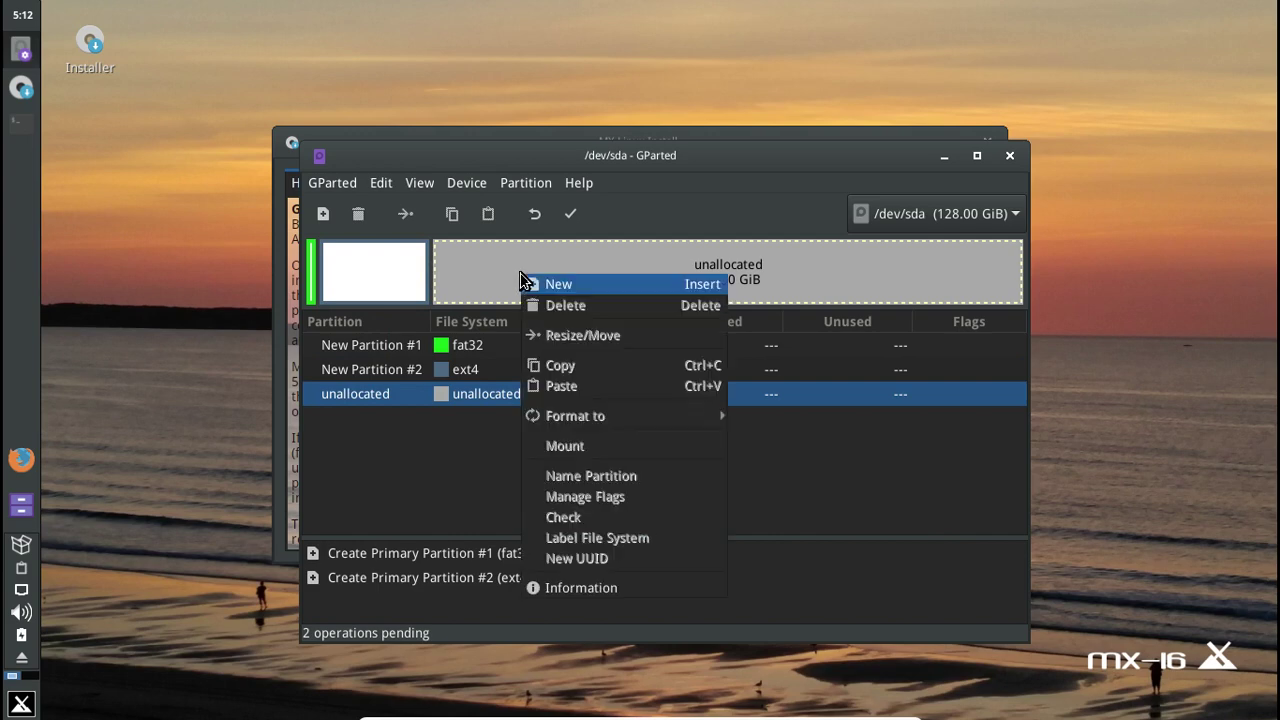
{"action": "left_click", "coordinate": [552, 285]}
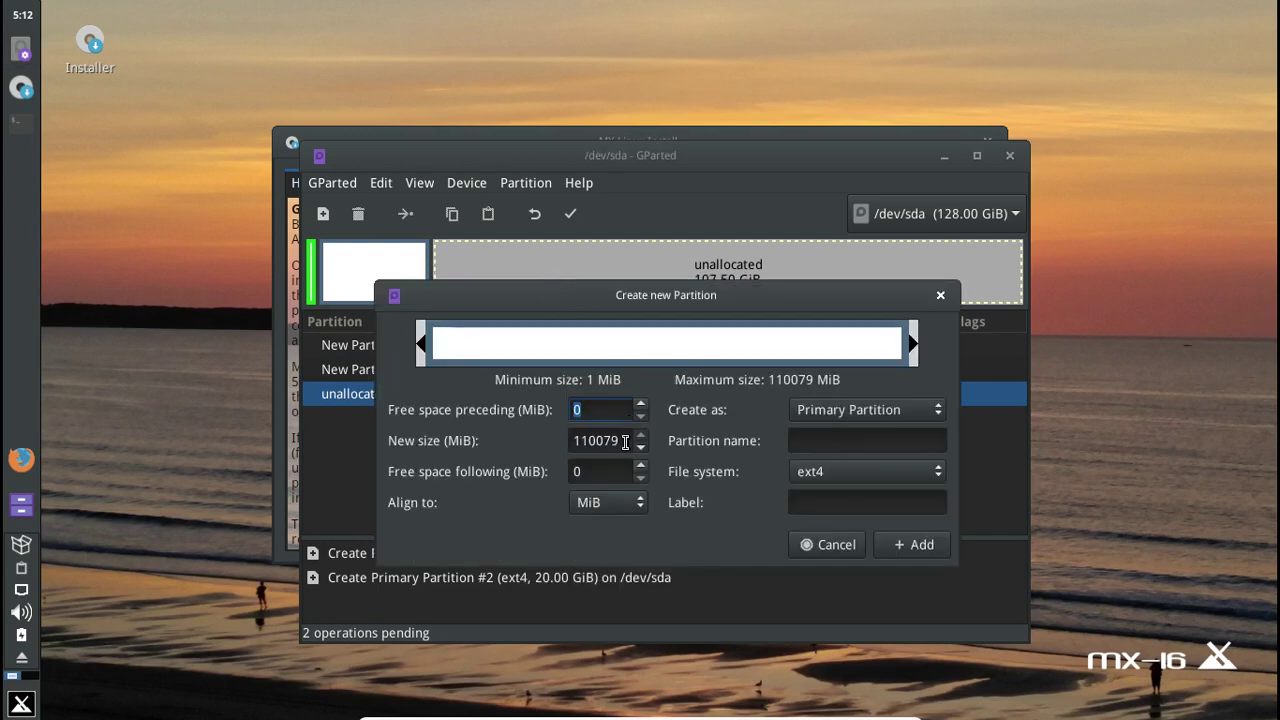
{"action": "left_click_drag", "start_coordinate": [623, 442], "coordinate": [546, 442]}
{"action": "type", "text": "4096"}
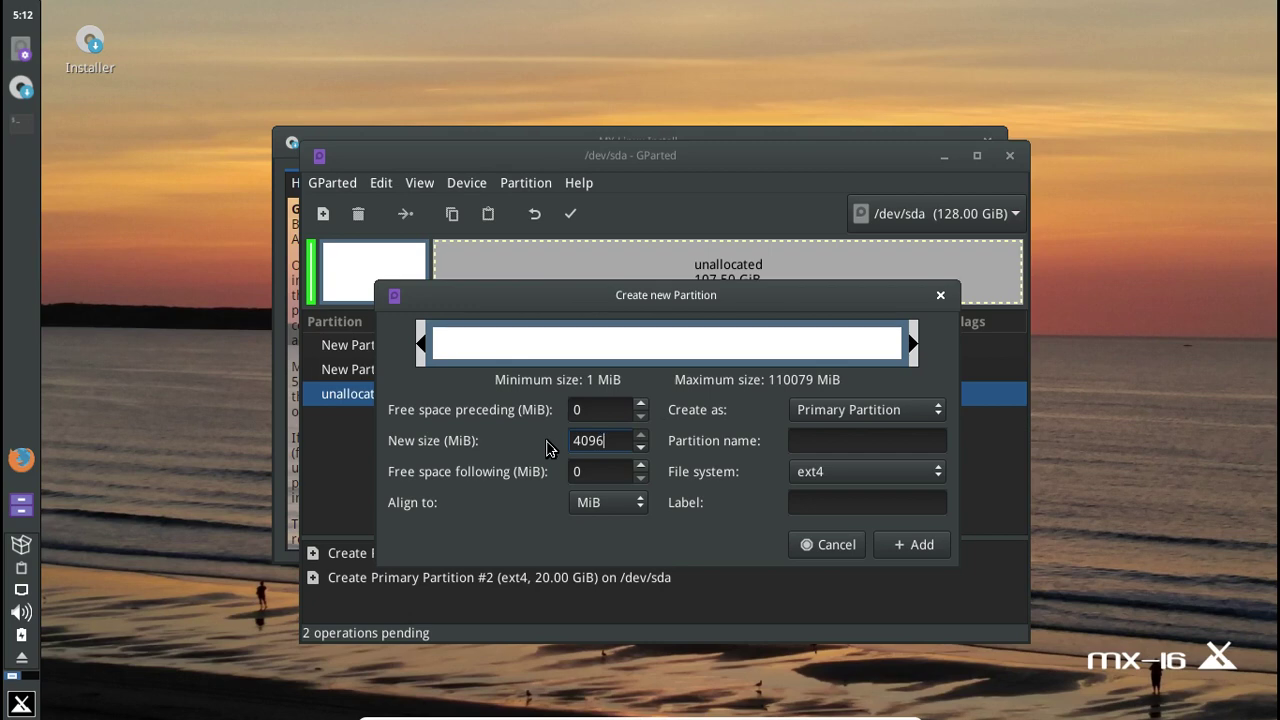
{"action": "left_click", "coordinate": [840, 471]}
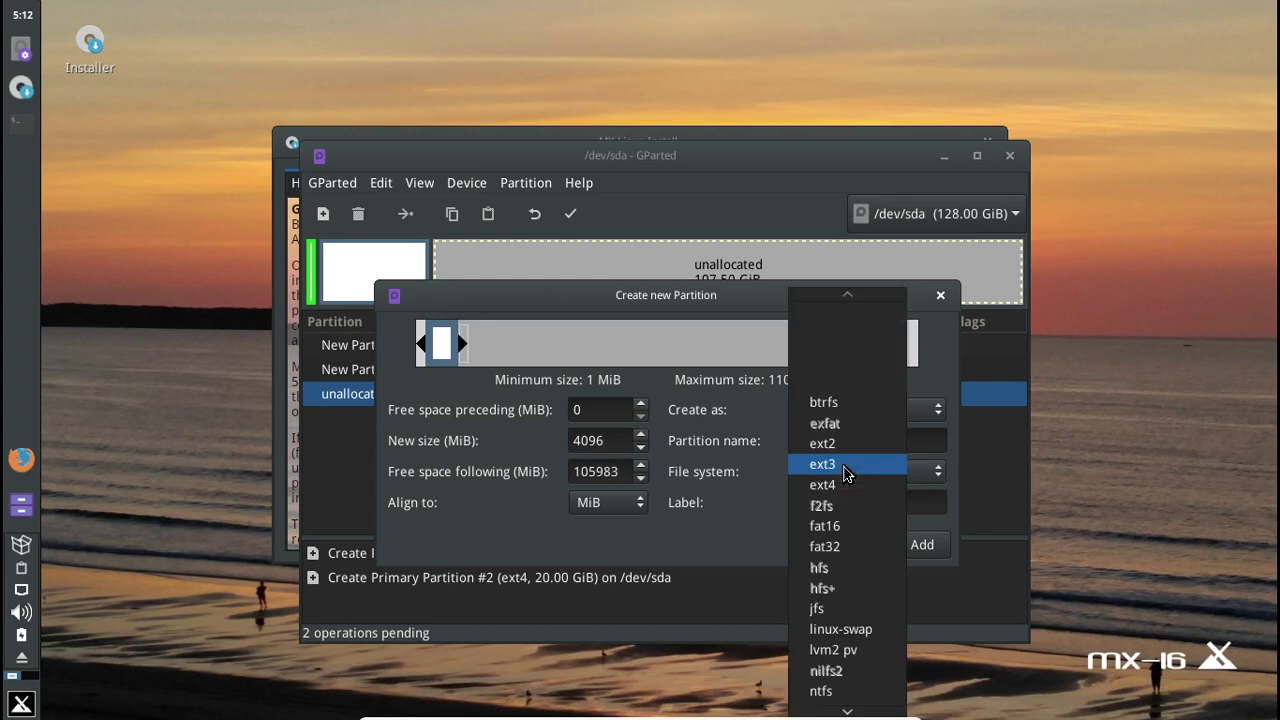
{"action": "left_click", "coordinate": [841, 630]}
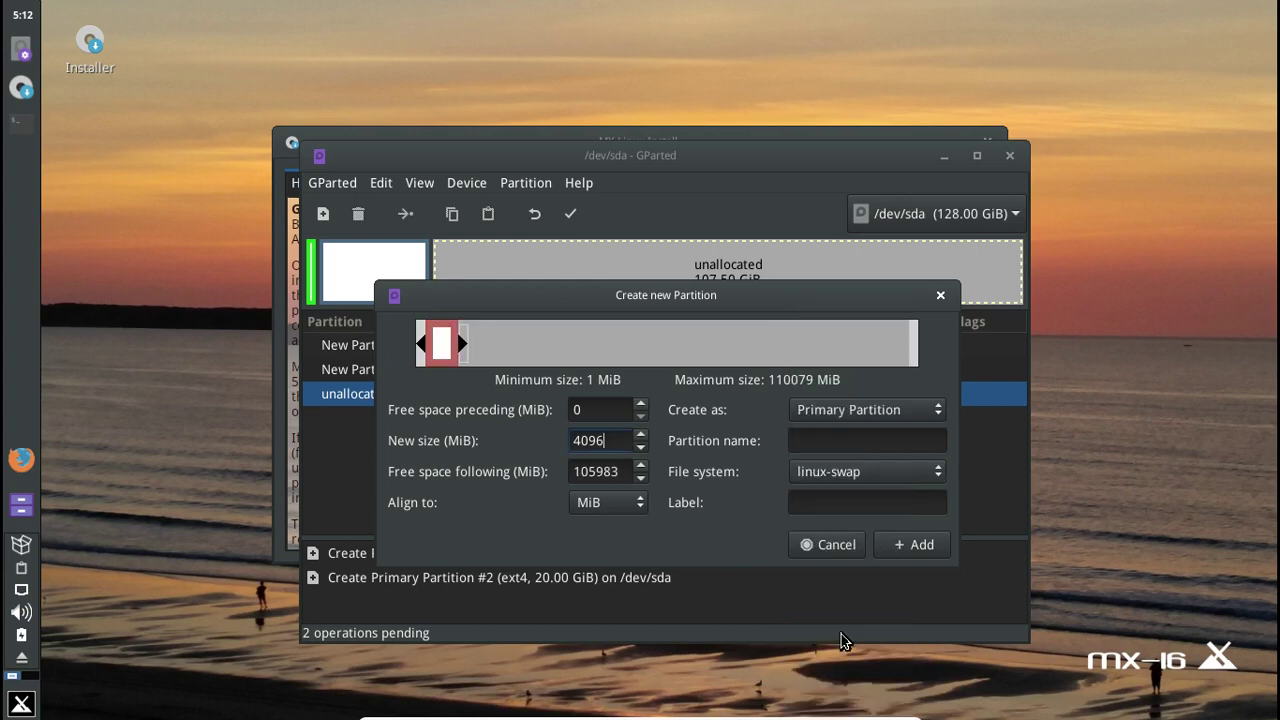
{"action": "left_click", "coordinate": [899, 548]}
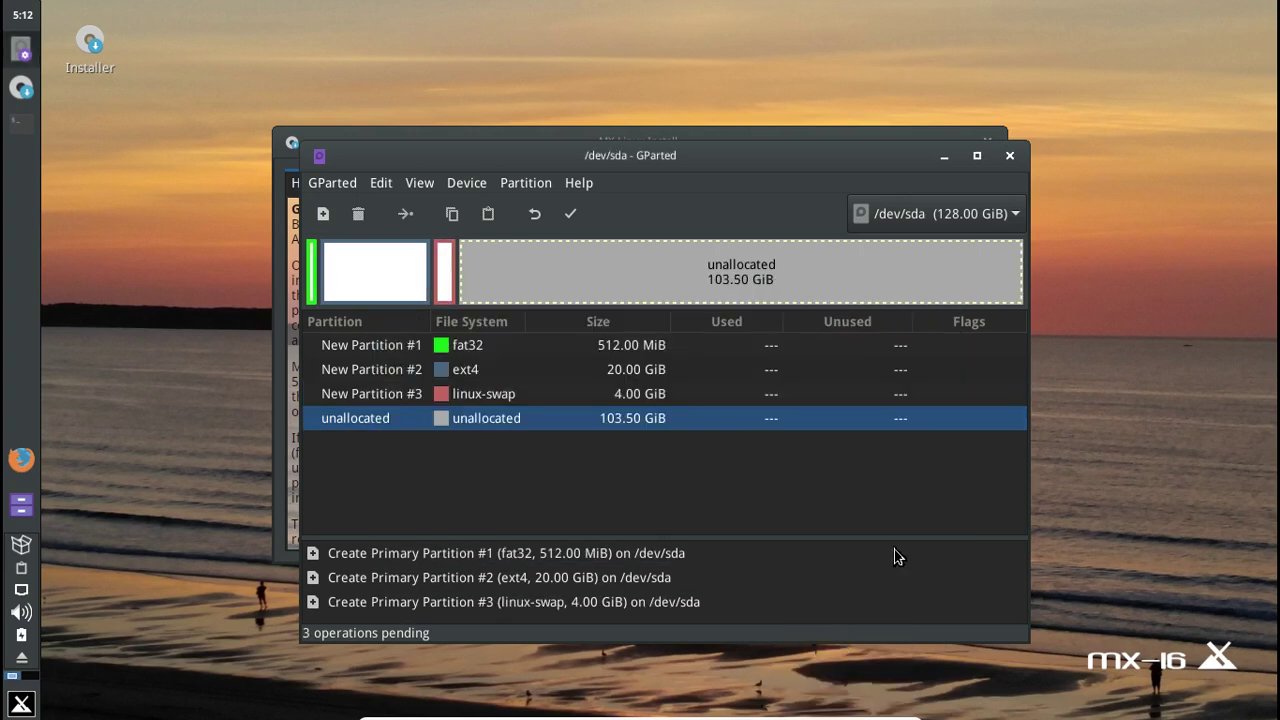
- Add an ext4 partition filling the remaining 103.50 GiB
{"action": "right_click", "coordinate": [631, 279]}
{"action": "left_click", "coordinate": [660, 289]}
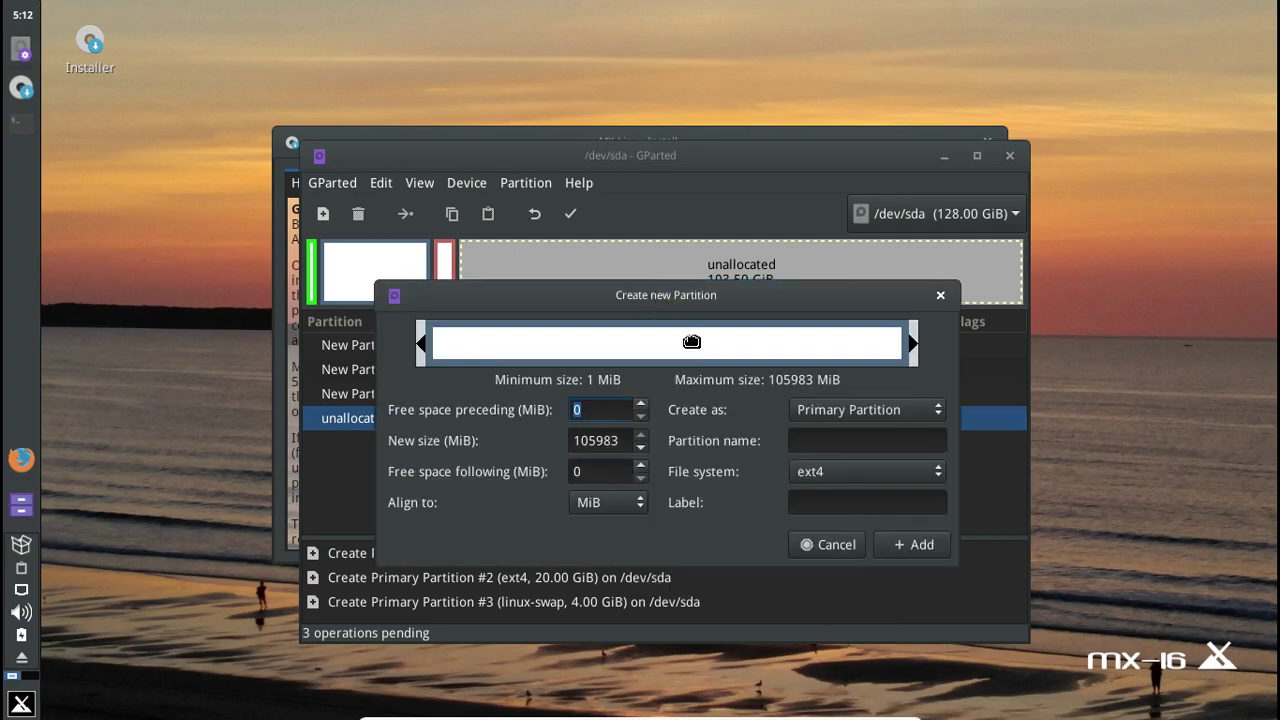
{"action": "left_click", "coordinate": [912, 544]}
{"action": "left_click", "coordinate": [688, 368]}
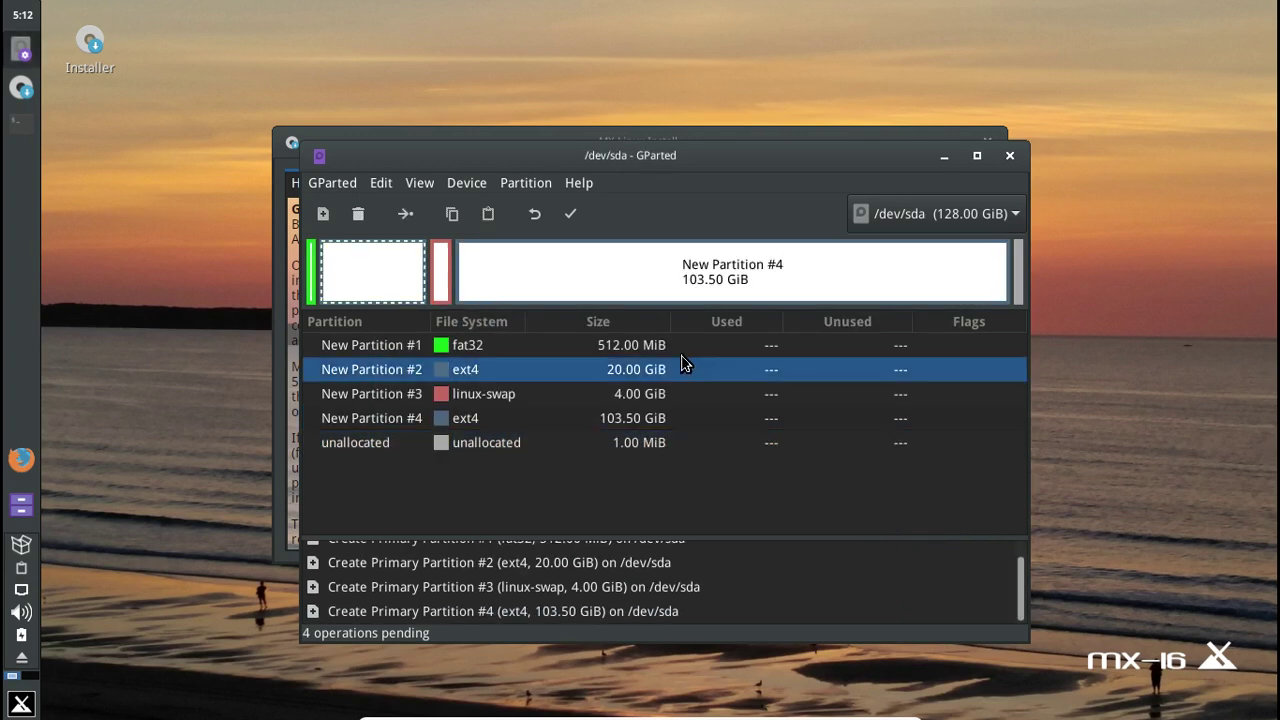
{"action": "left_click", "coordinate": [678, 348]}
- Write all four queued partition operations to /dev/sda and close the completion report
{"action": "right_click", "coordinate": [678, 348]}
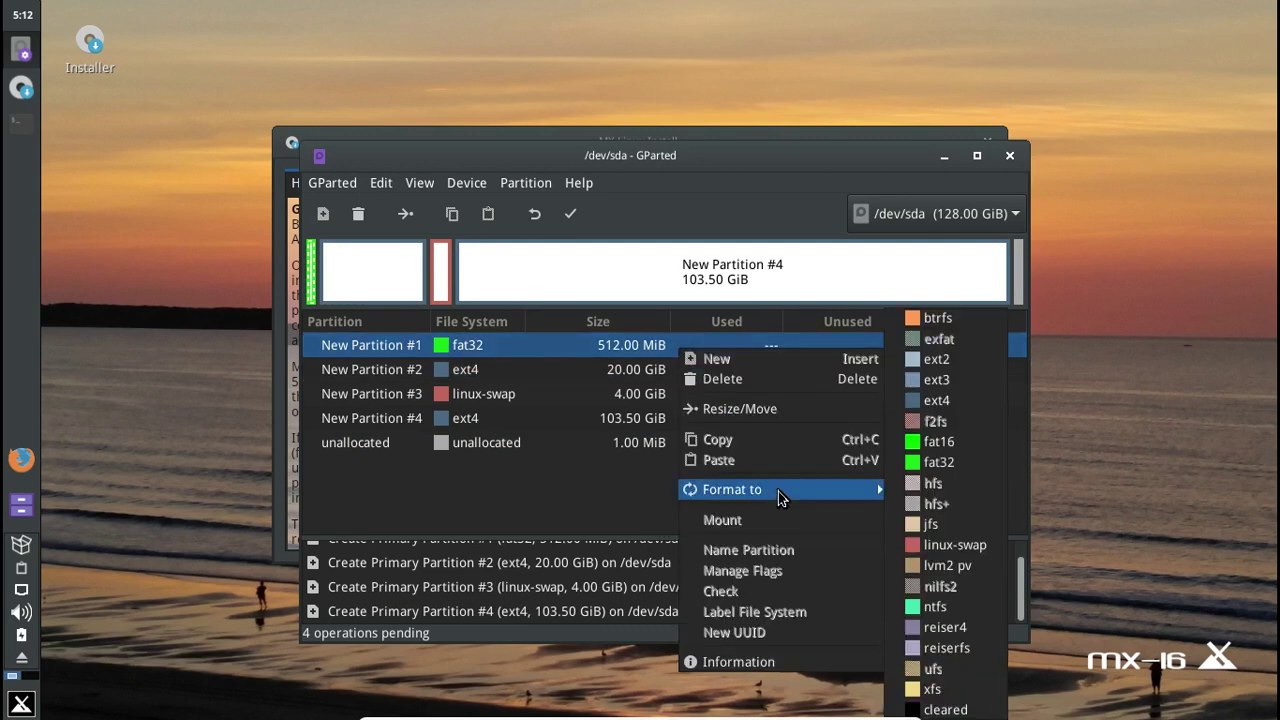
{"action": "left_click", "coordinate": [508, 500]}
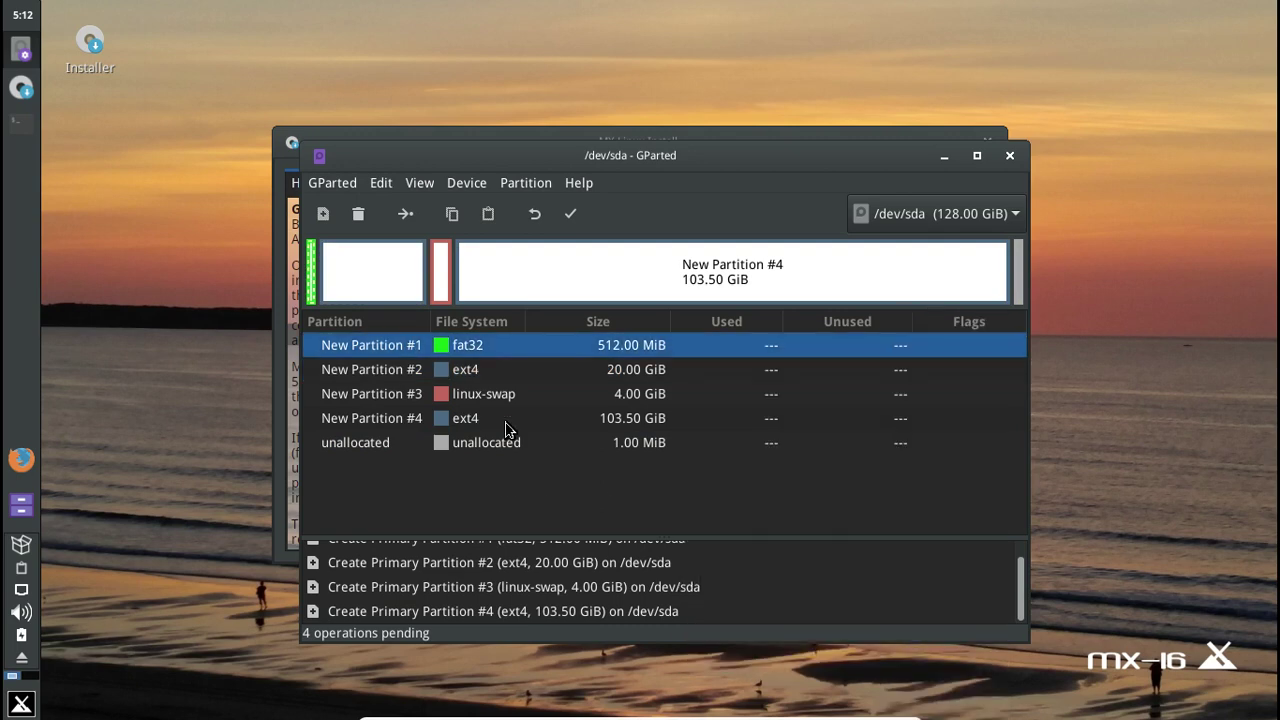
{"action": "left_click", "coordinate": [570, 215]}
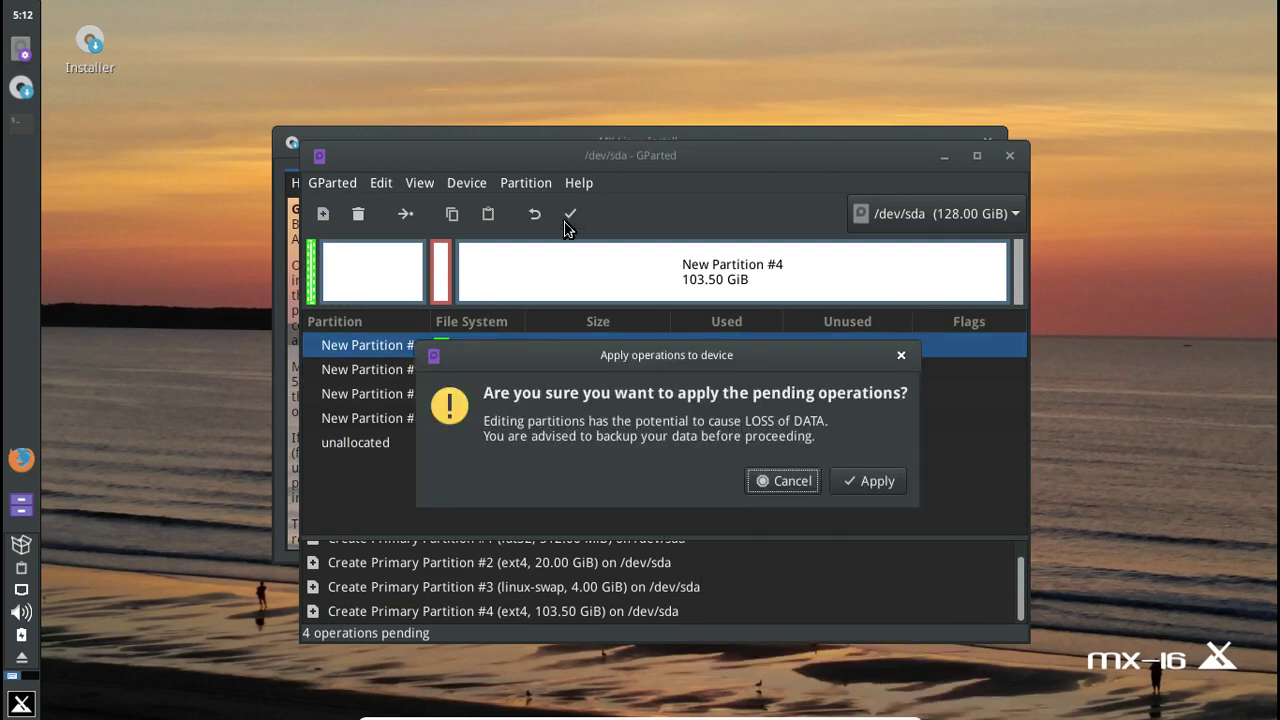
{"action": "left_click", "coordinate": [884, 492]}
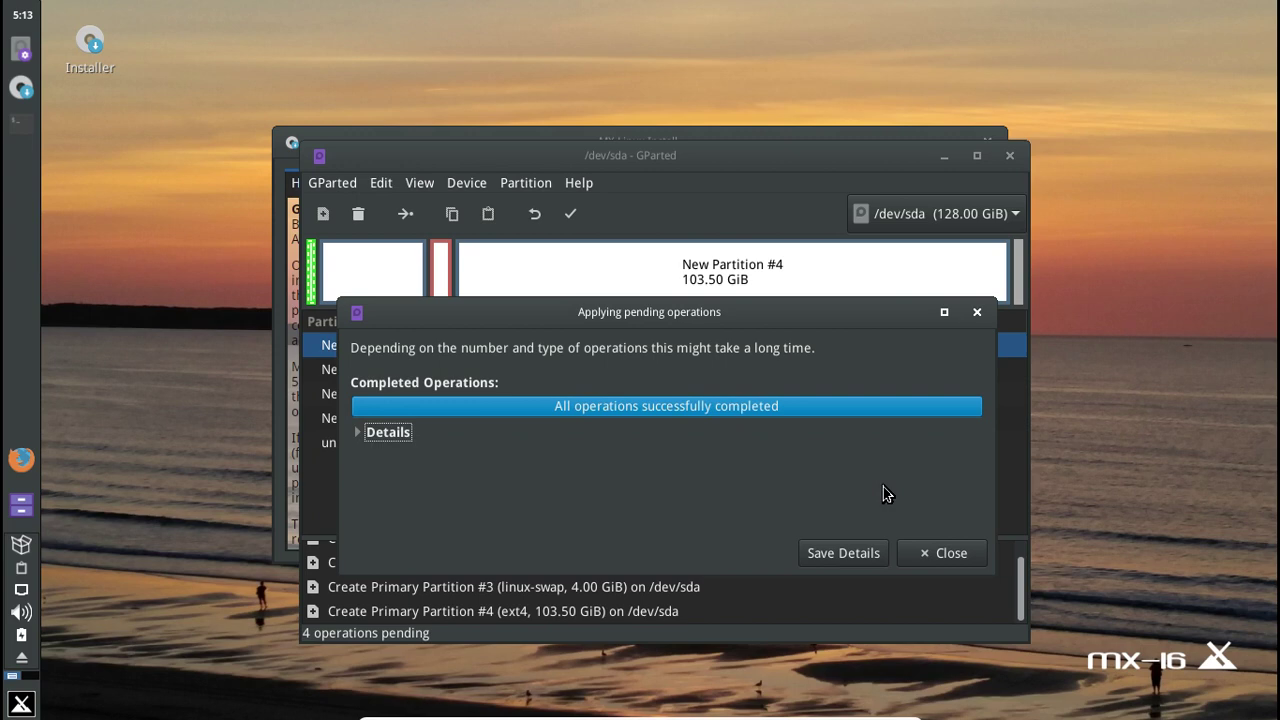
{"action": "left_click", "coordinate": [934, 562]}
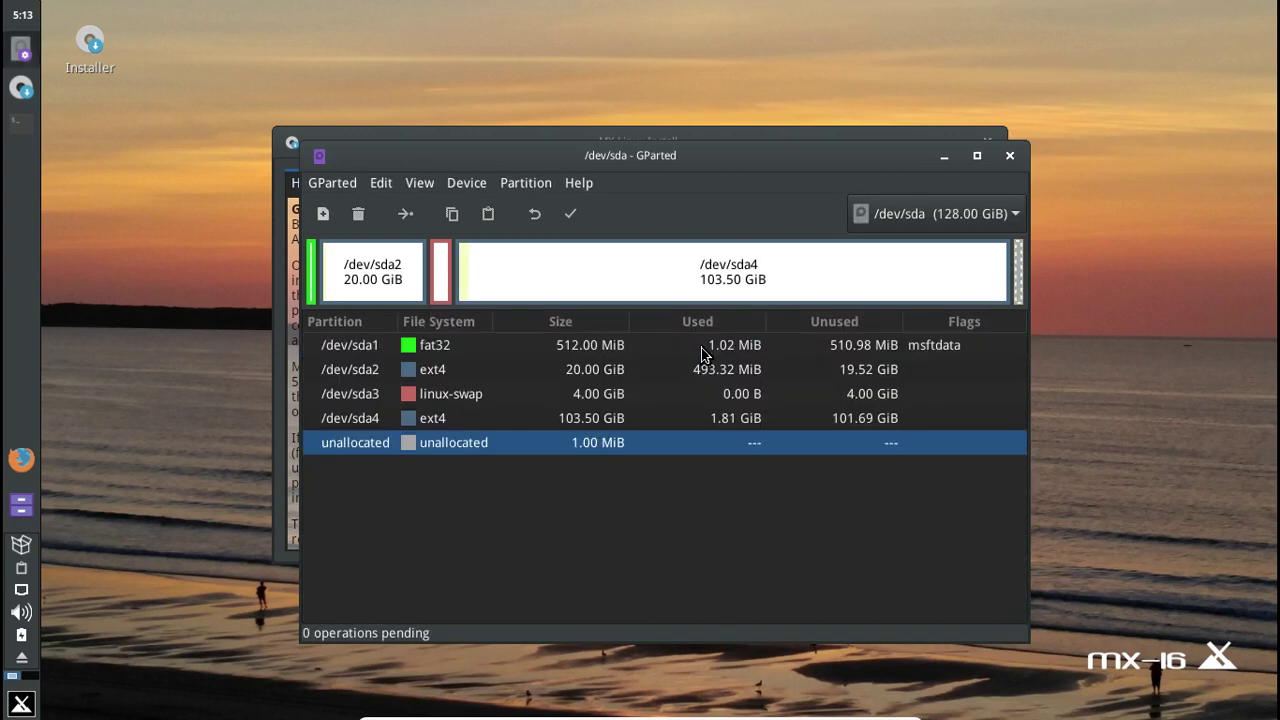
- Turn on the boot flag for /dev/sda1, which also sets esp
{"action": "right_click", "coordinate": [758, 348]}
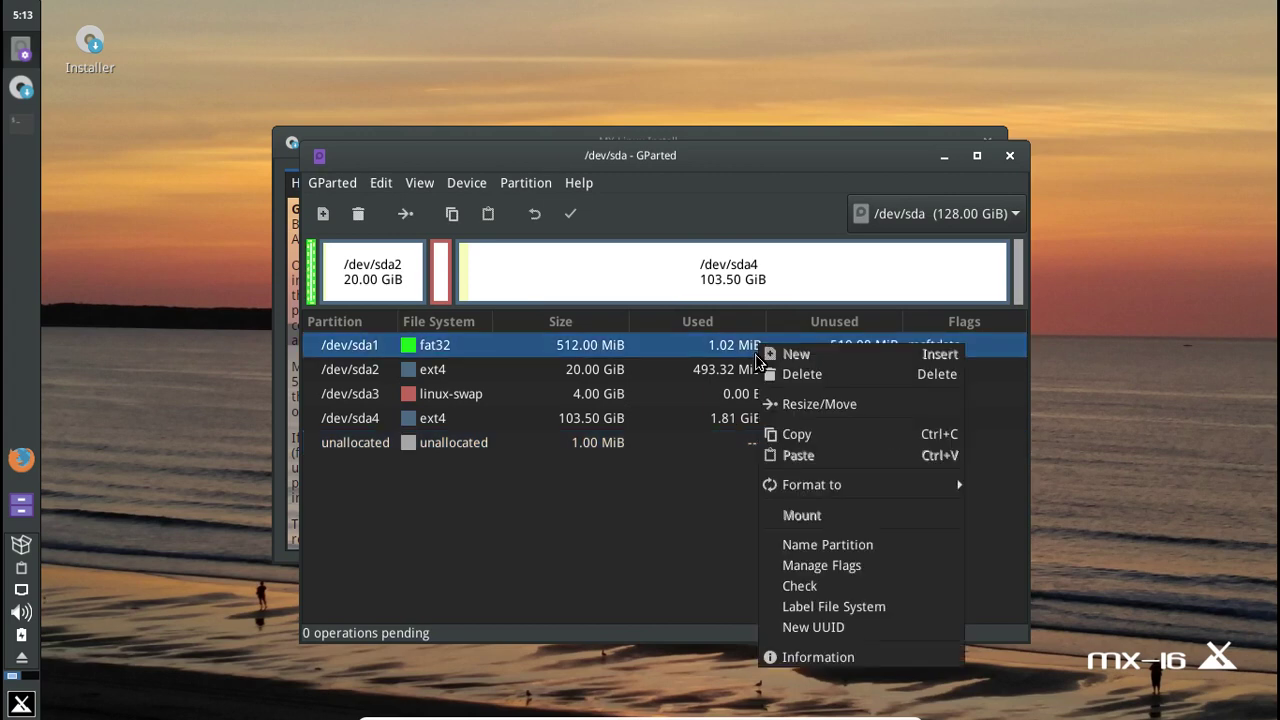
{"action": "left_click", "coordinate": [850, 566]}
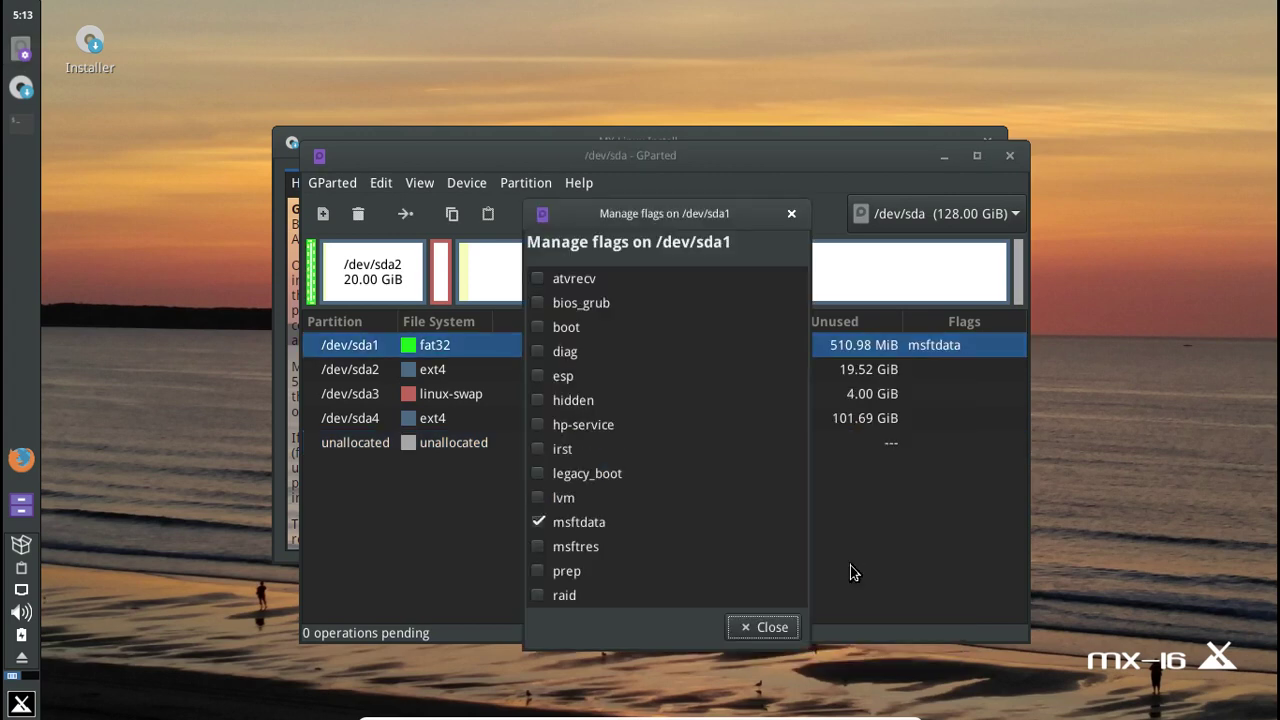
{"action": "left_click", "coordinate": [537, 328]}
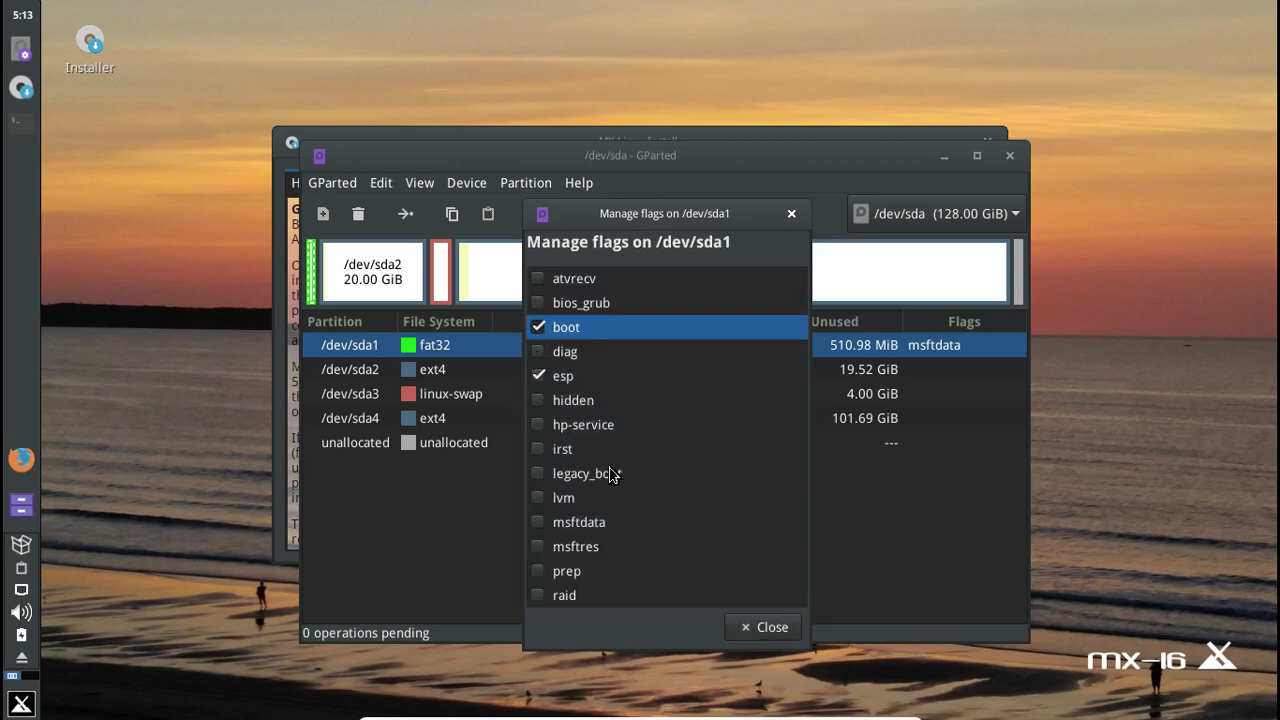
{"action": "left_click", "coordinate": [761, 627]}
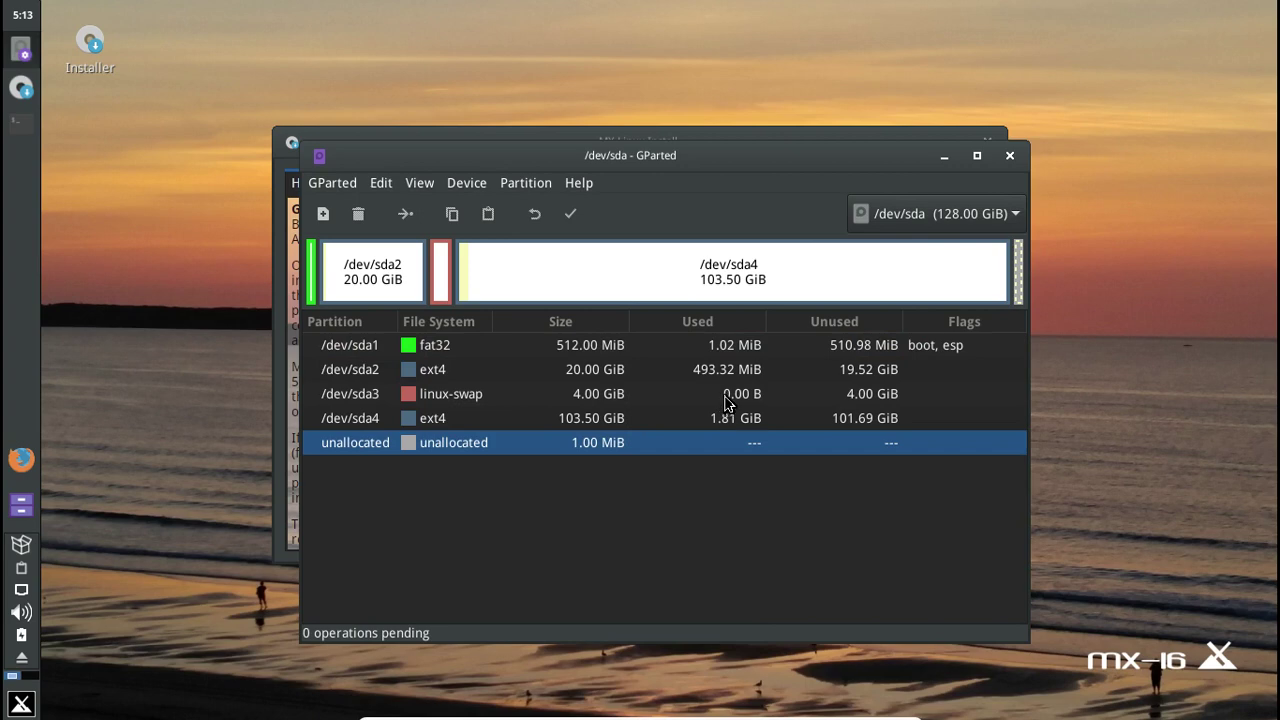
- Close GParted and assign sda3 as swap and sda4 as /home
{"action": "left_click", "coordinate": [1009, 155]}
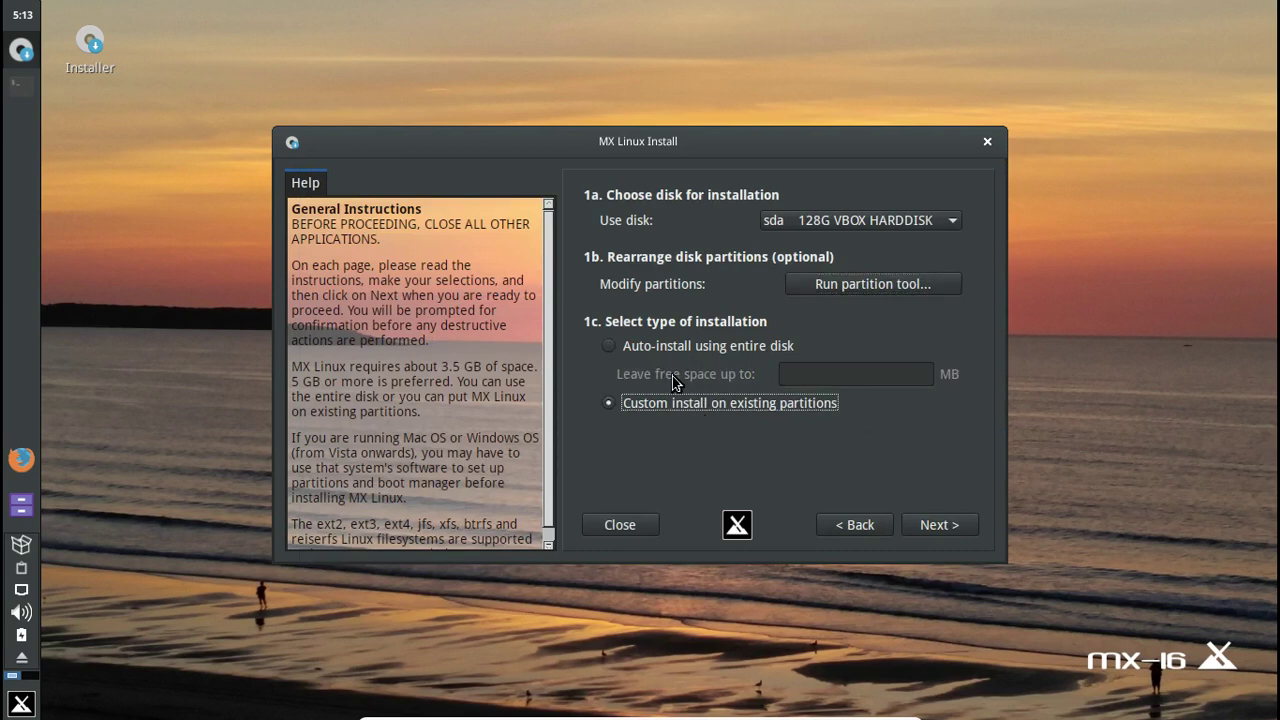
{"action": "left_click", "coordinate": [932, 522]}
{"action": "left_click", "coordinate": [802, 252]}
{"action": "left_click", "coordinate": [797, 269]}
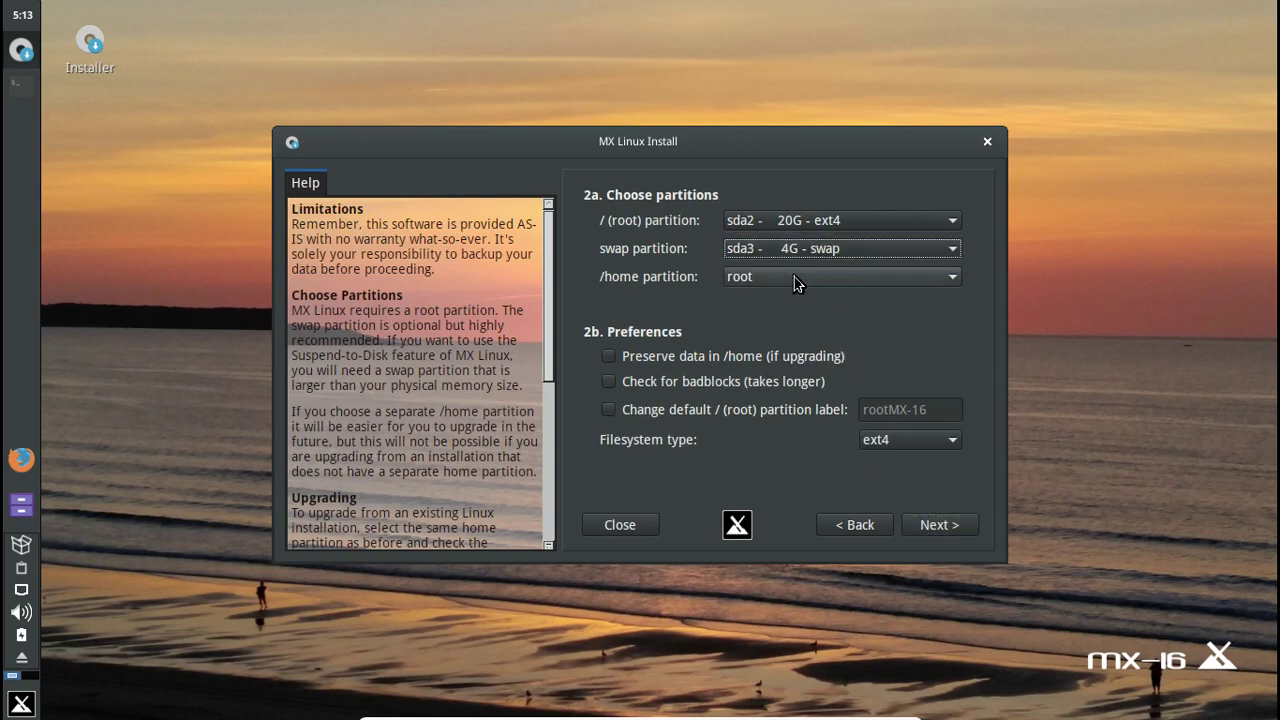
{"action": "left_click", "coordinate": [797, 280]}
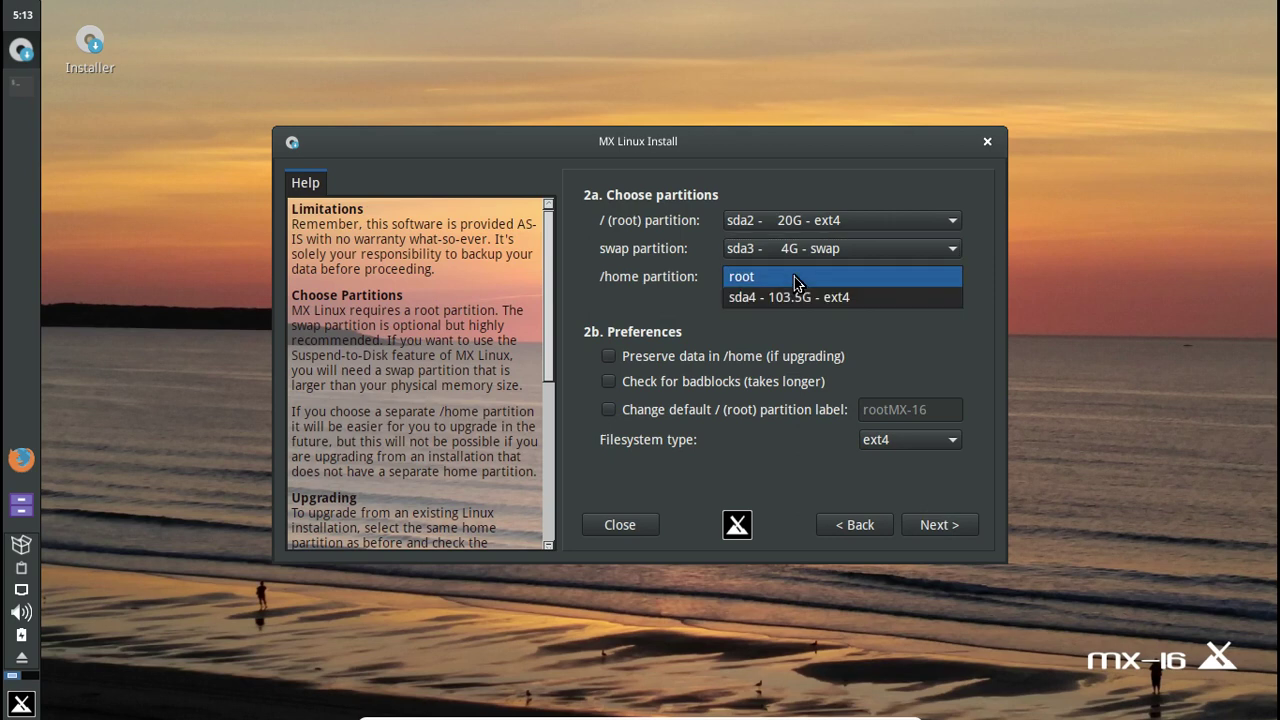
{"action": "left_click", "coordinate": [797, 297]}
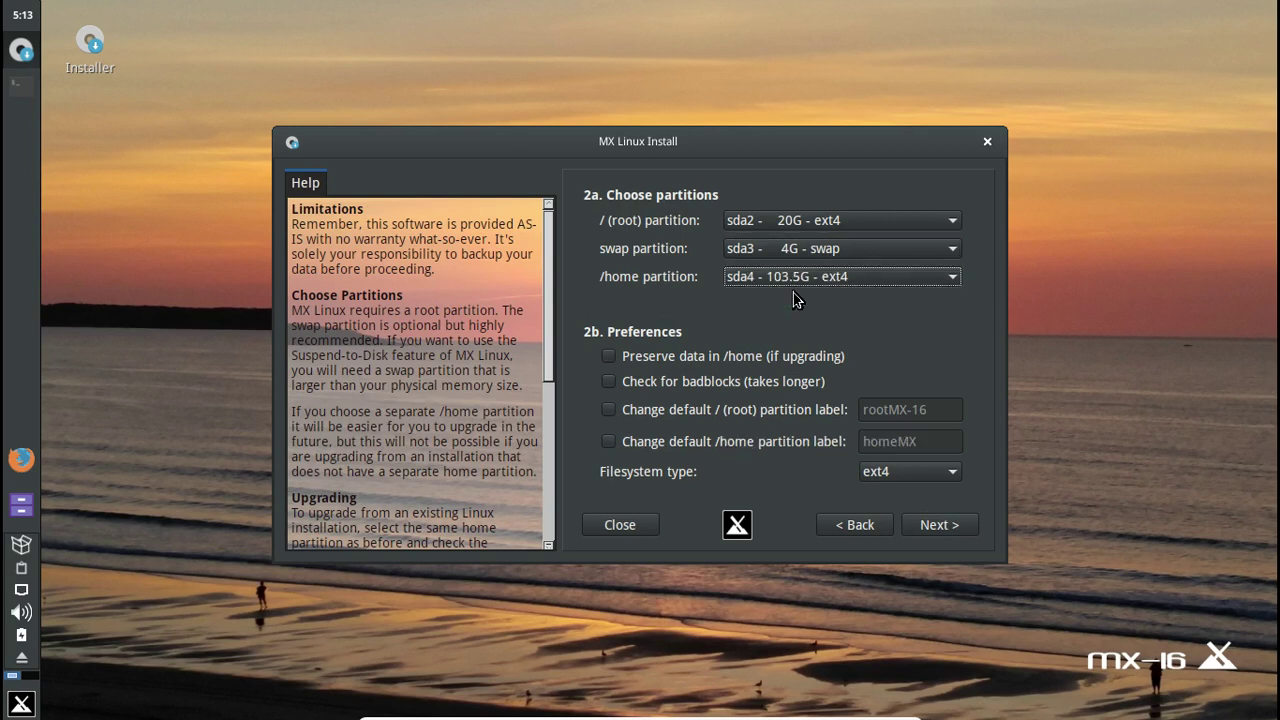
- Enable the custom root and /home partition labels and start the installation
{"action": "left_click", "coordinate": [607, 412]}
{"action": "left_click", "coordinate": [614, 443]}
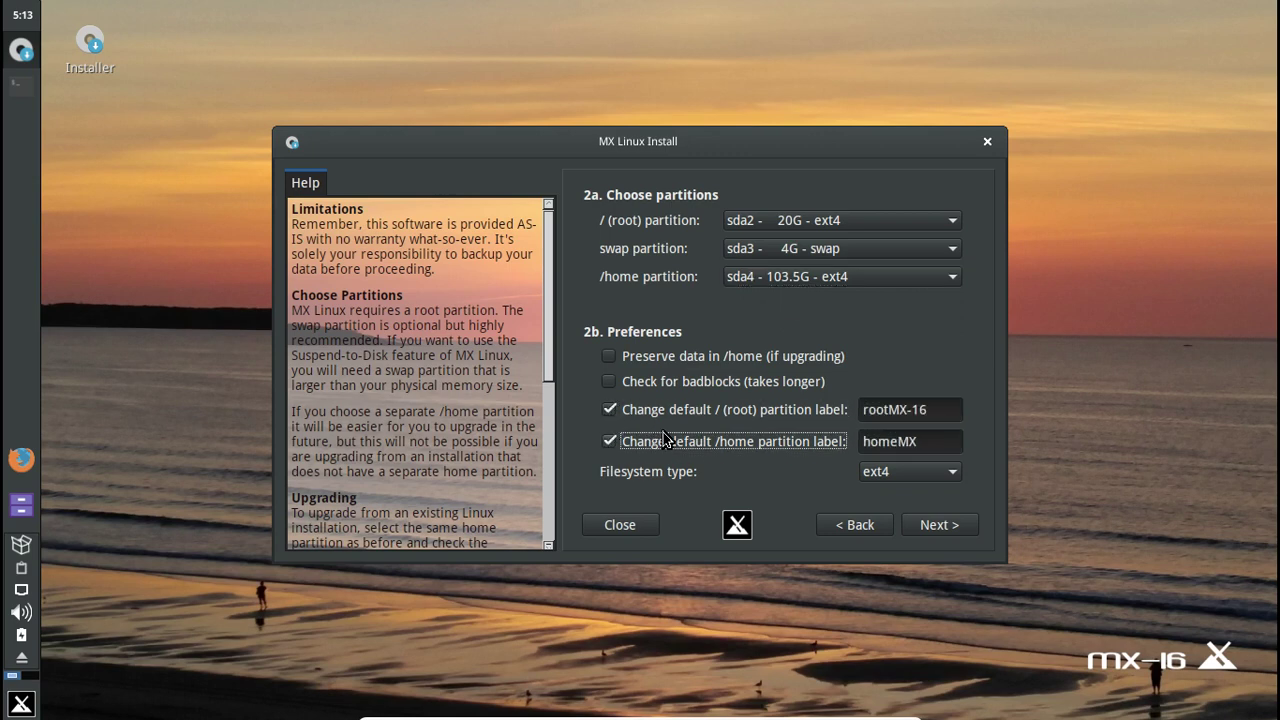
{"action": "left_click", "coordinate": [932, 525]}
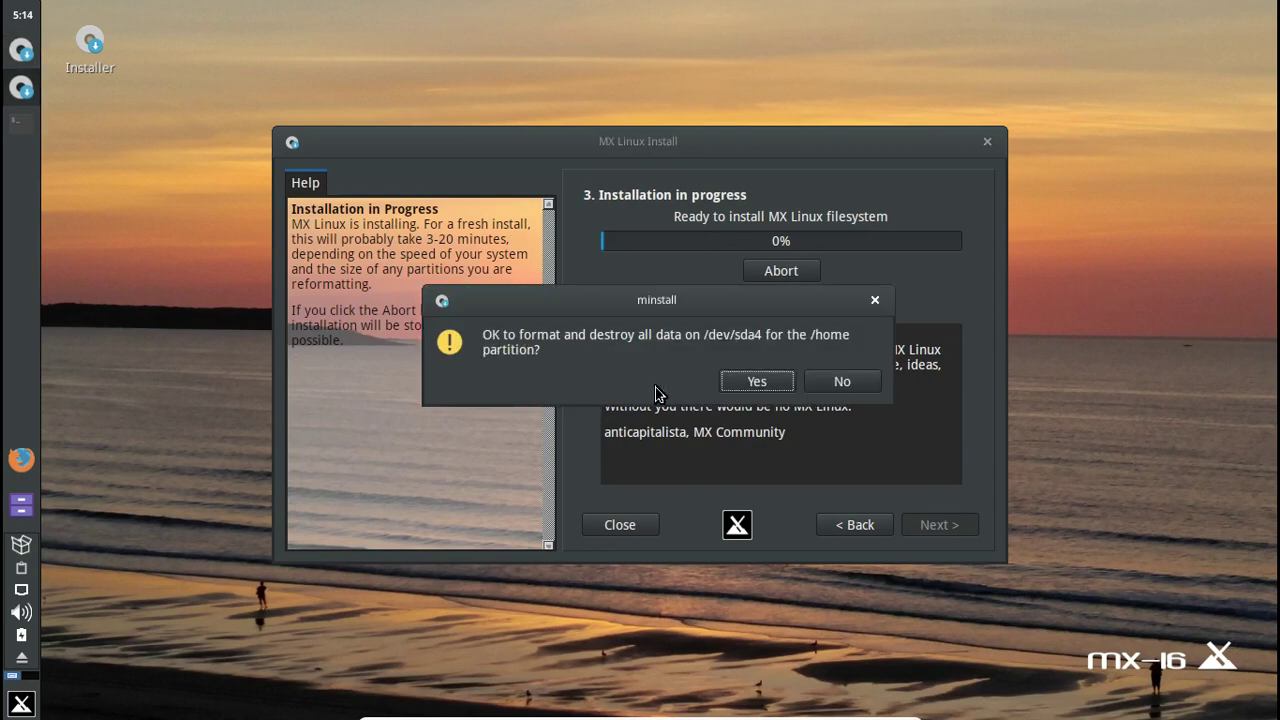
- Confirm formatting /dev/sda4 for the /home partition
{"action": "left_click", "coordinate": [662, 386]}
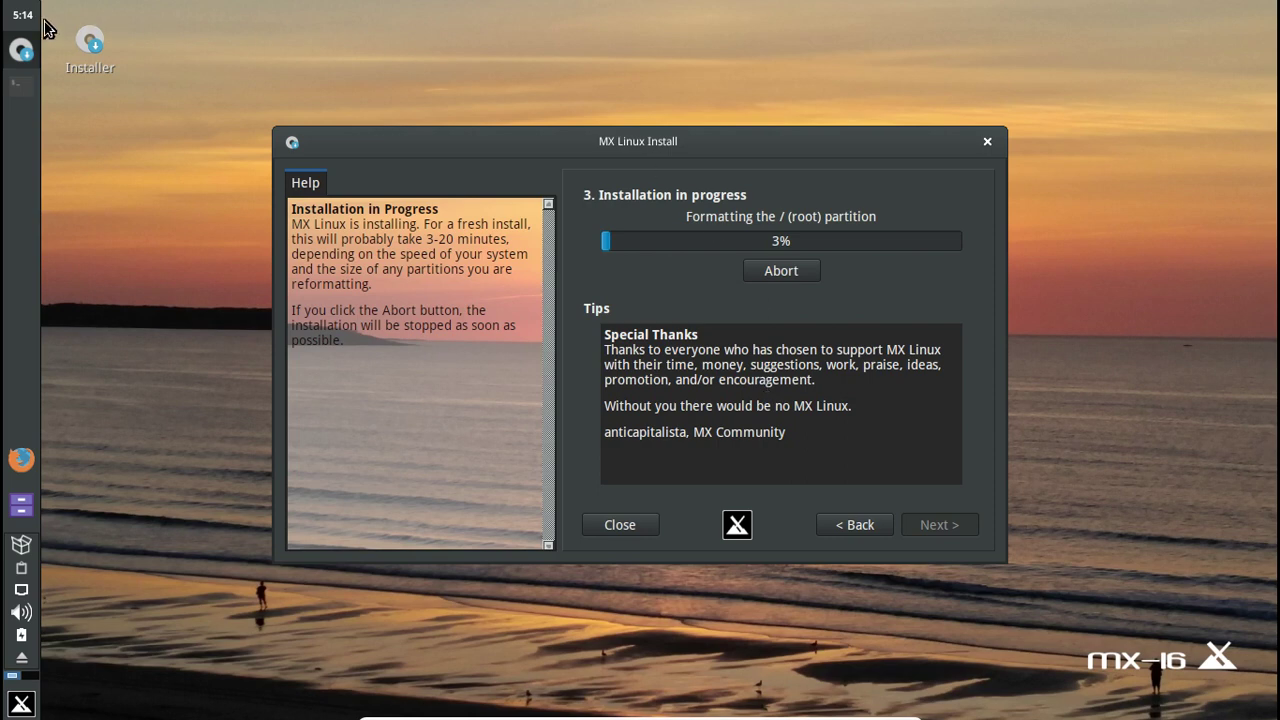
- Wait while the installer formats the partitions and copies the new system to disk
{"action": "mouse_move", "coordinate": [22, 24]}
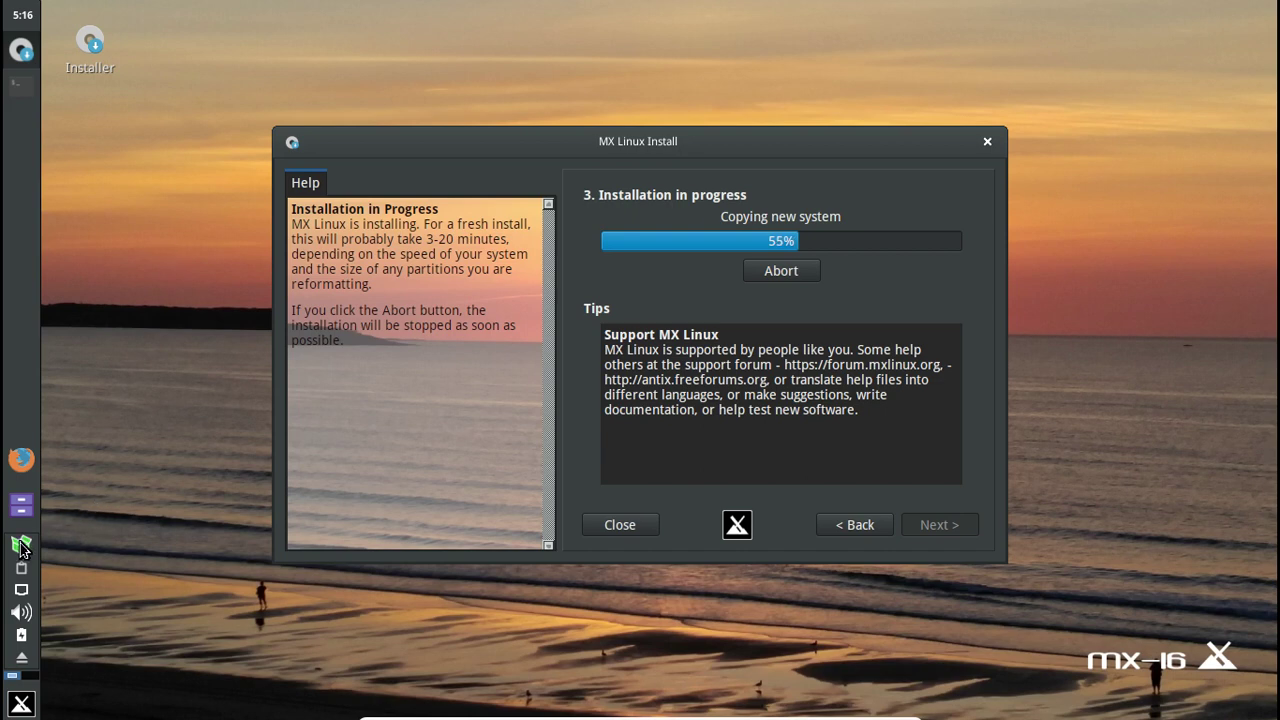
{"action": "mouse_move", "coordinate": [22, 548]}
{"action": "left_click", "coordinate": [21, 545]}
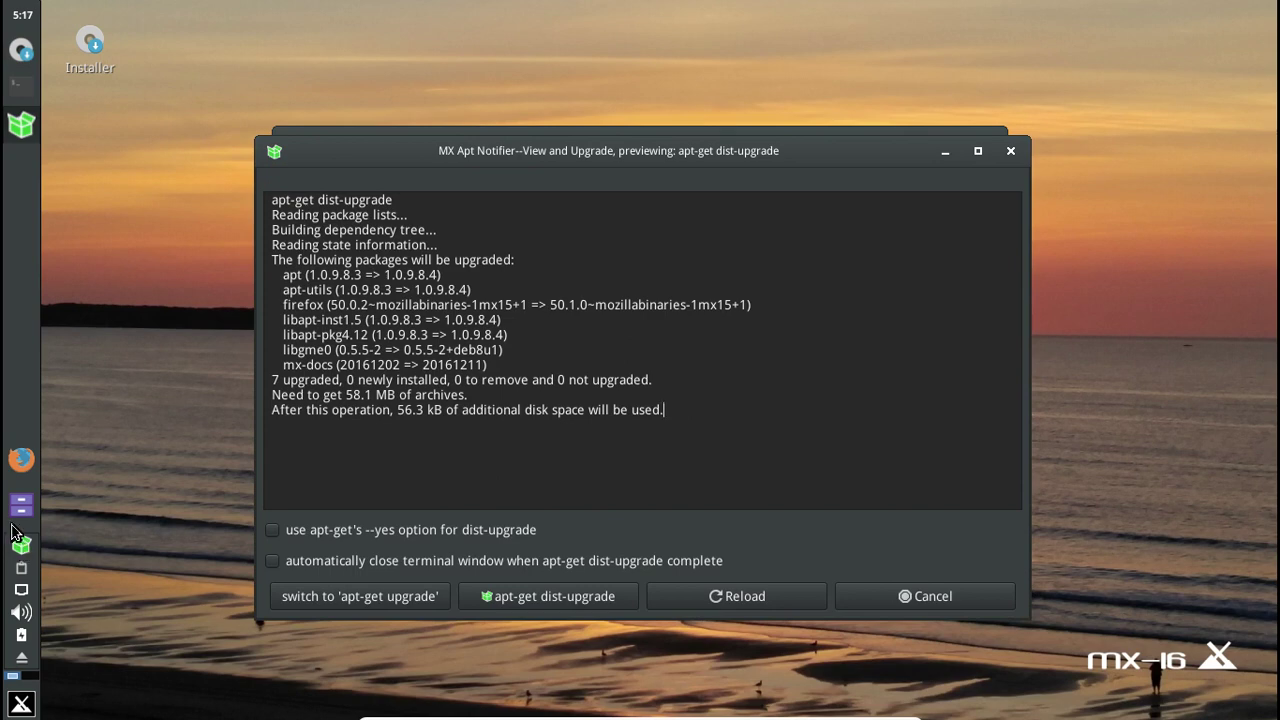
{"action": "left_click", "coordinate": [1011, 152]}
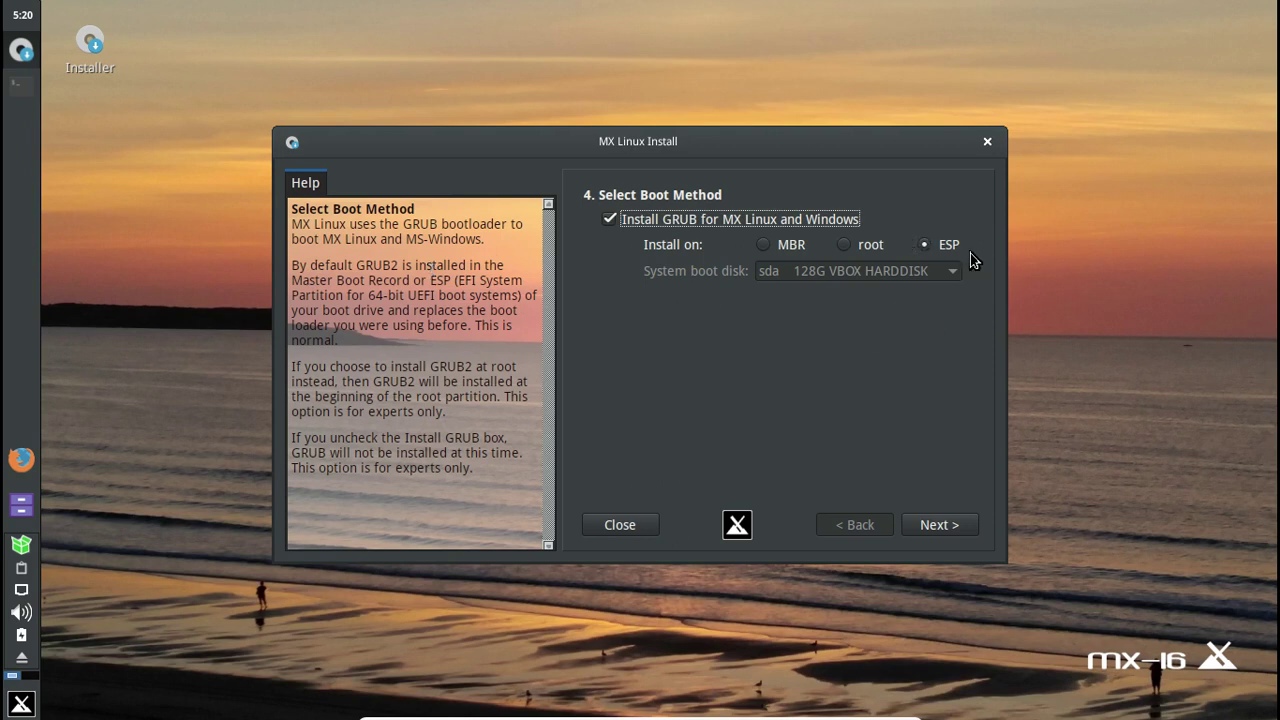
- Install the GRUB bootloader at sda1 and reach the Computer Network Names page
{"action": "left_click", "coordinate": [948, 527]}
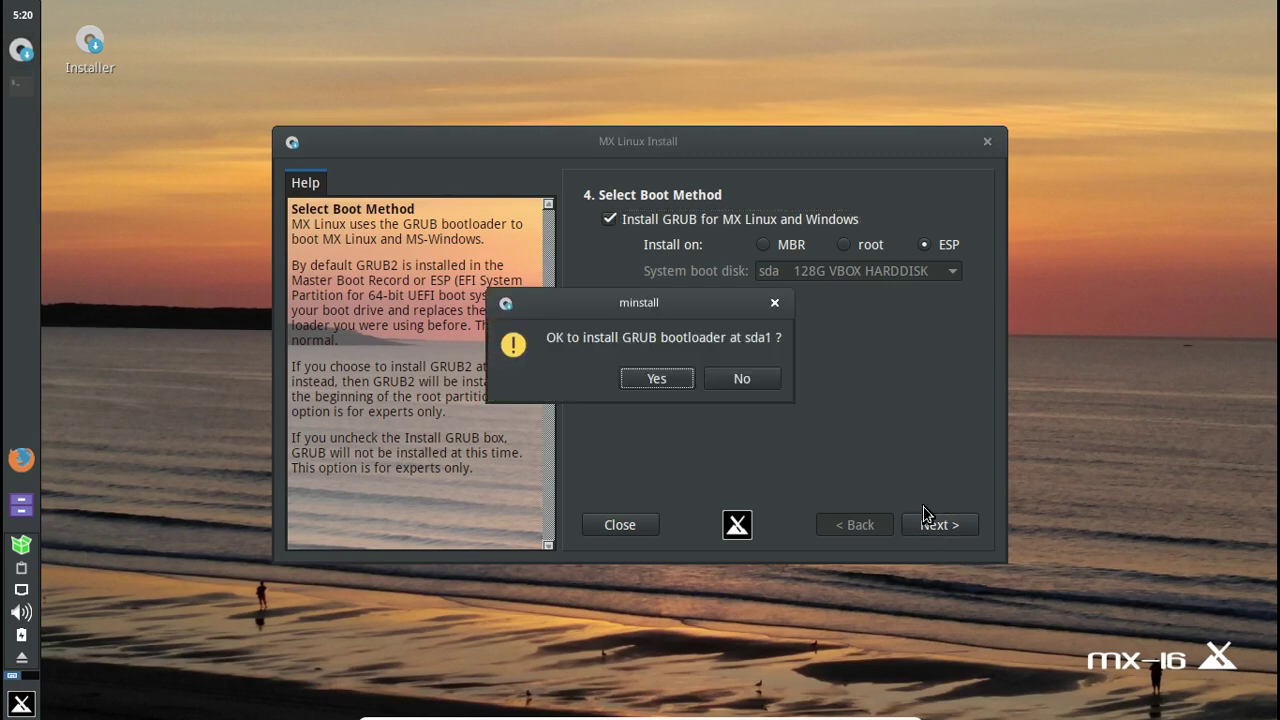
{"action": "left_click", "coordinate": [662, 378]}
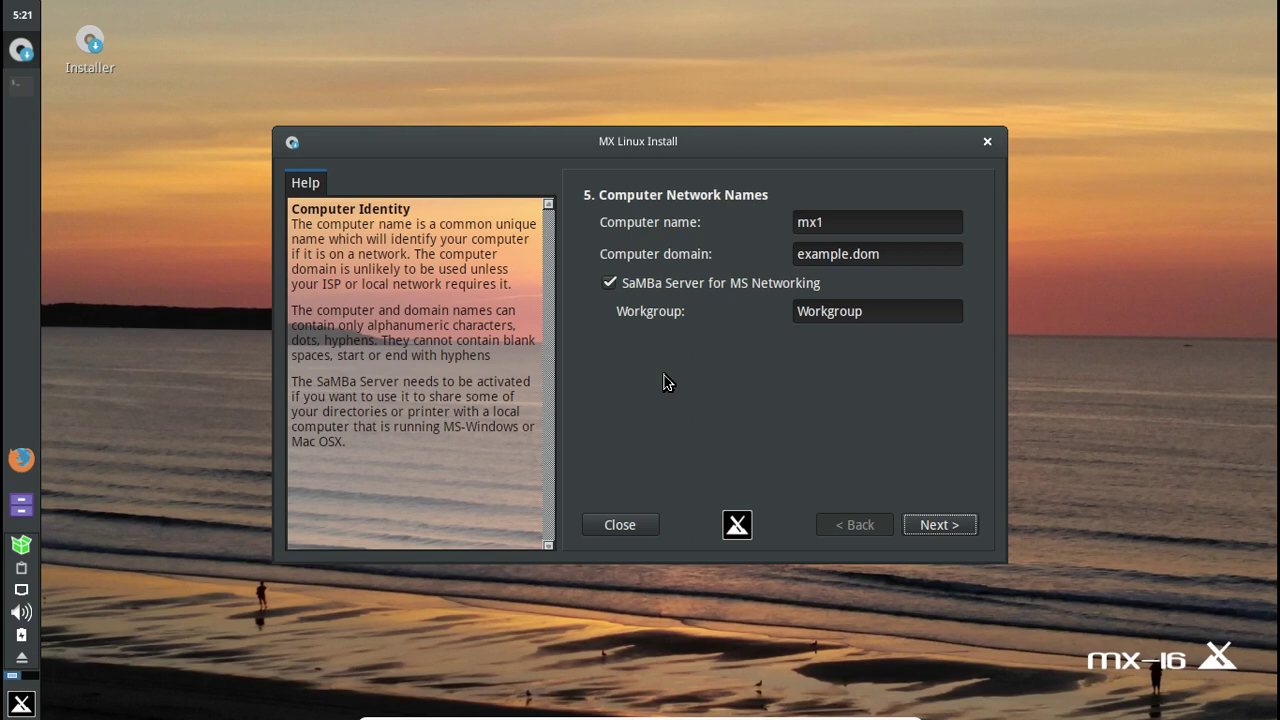
- Change the computer name from mx1 to fredo-mx16-uefi and continue to localization
{"action": "left_click", "coordinate": [798, 222]}
{"action": "type", "text": "fredo-"}
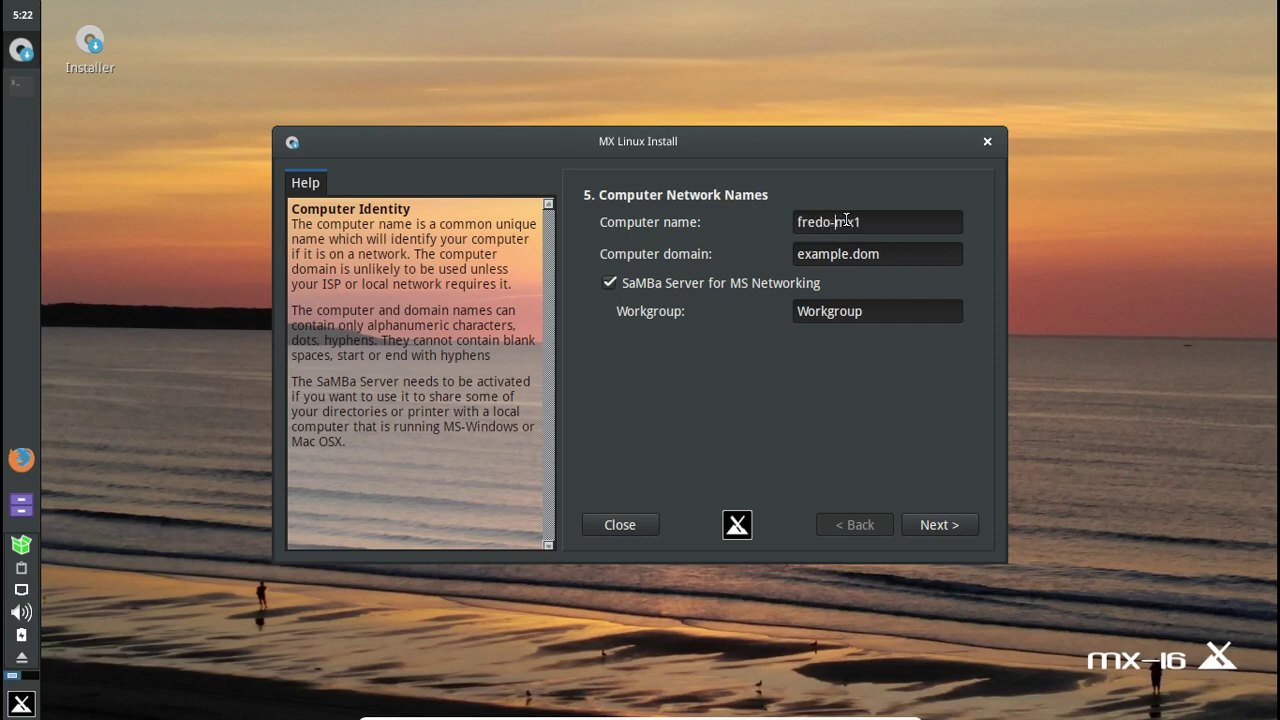
{"action": "key", "text": "End"}
{"action": "type", "text": "6-uefi"}
{"action": "left_click", "coordinate": [938, 523]}
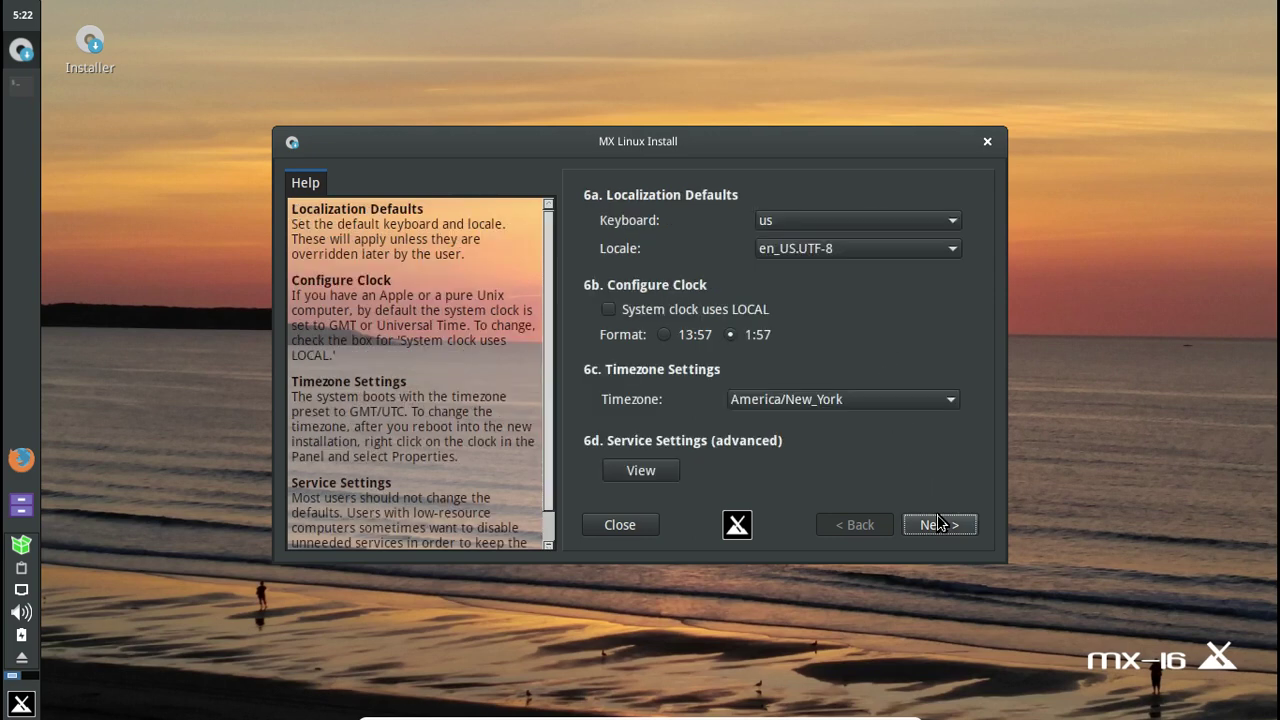
- Set the keyboard layout to fr-latin9 and the locale to fr_FR.UTF-8
{"action": "left_click", "coordinate": [835, 224]}
{"action": "key", "text": "f"}
{"action": "key", "text": "Down"}
{"action": "key", "text": "Down"}
{"action": "key", "text": "Down"}
{"action": "key", "text": "Down"}
{"action": "key", "text": "Down"}
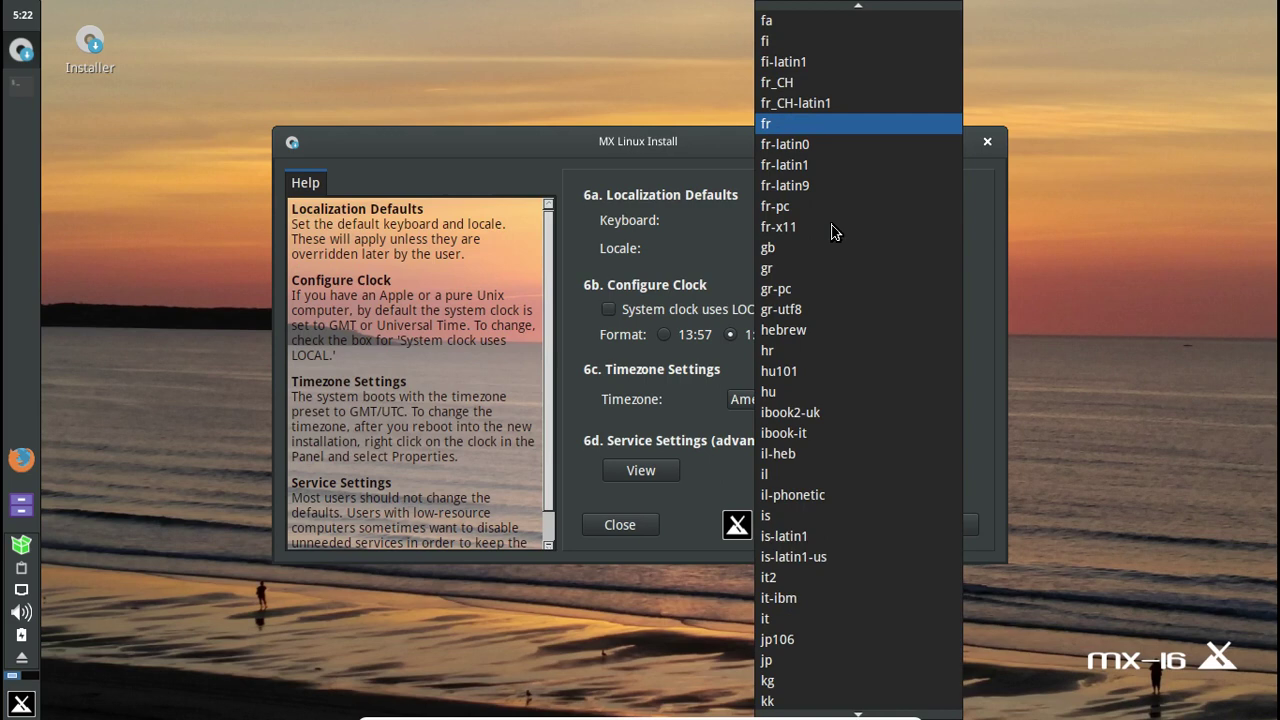
{"action": "key", "text": "Down"}
{"action": "key", "text": "Down"}
{"action": "key", "text": "Down"}
{"action": "key", "text": "Down"}
{"action": "key", "text": "Up"}
{"action": "key", "text": "Return"}
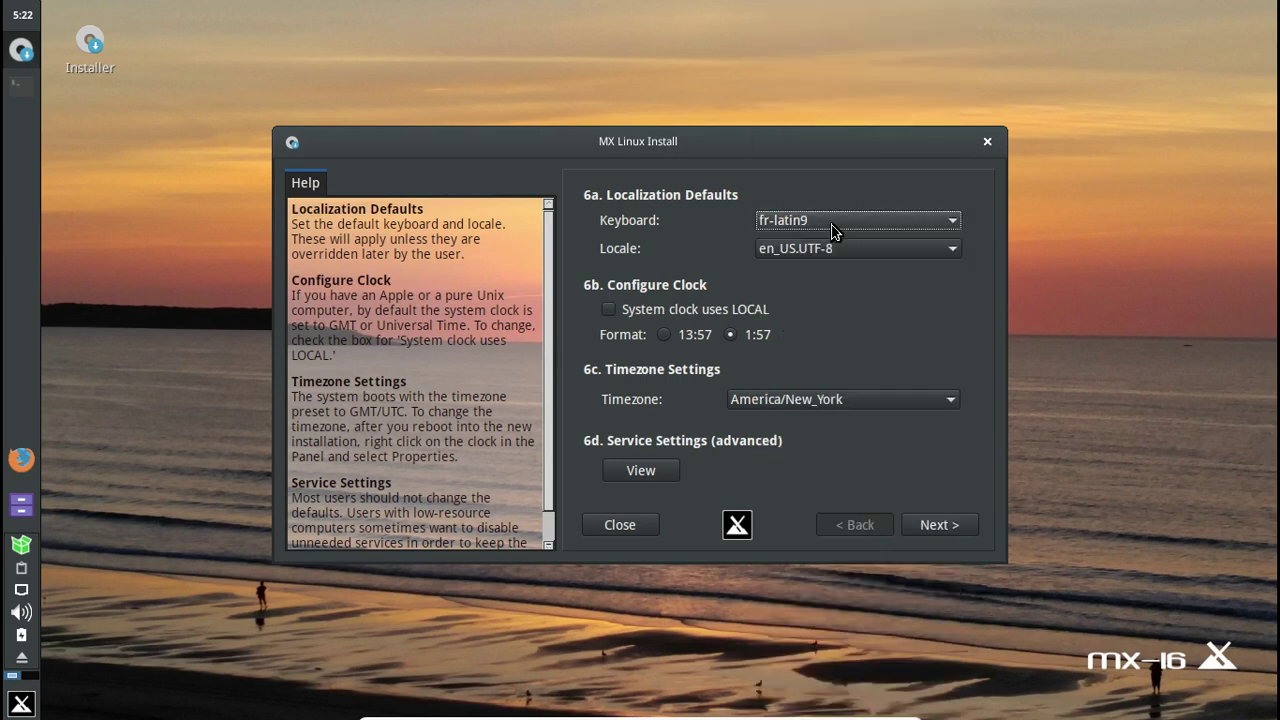
{"action": "left_click", "coordinate": [836, 252]}
{"action": "scroll", "coordinate": [800, 660], "scroll_direction": "down", "scroll_amount": 5}
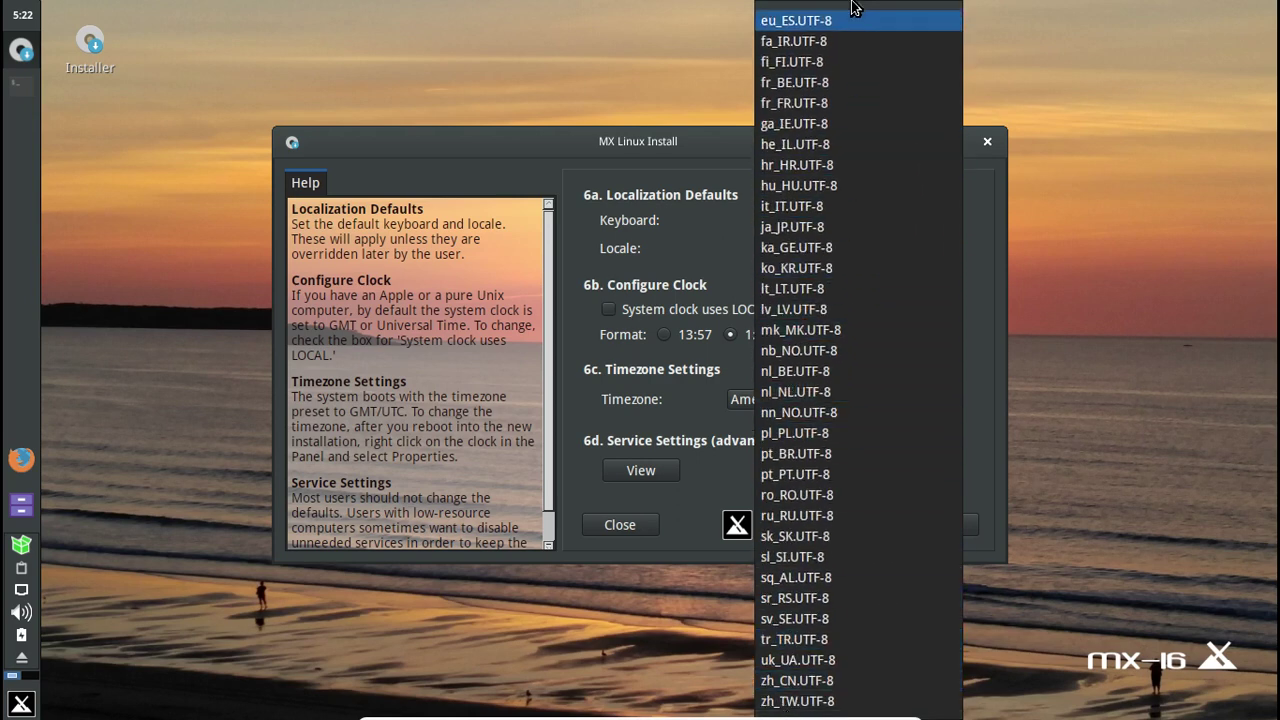
{"action": "left_click", "coordinate": [836, 104]}
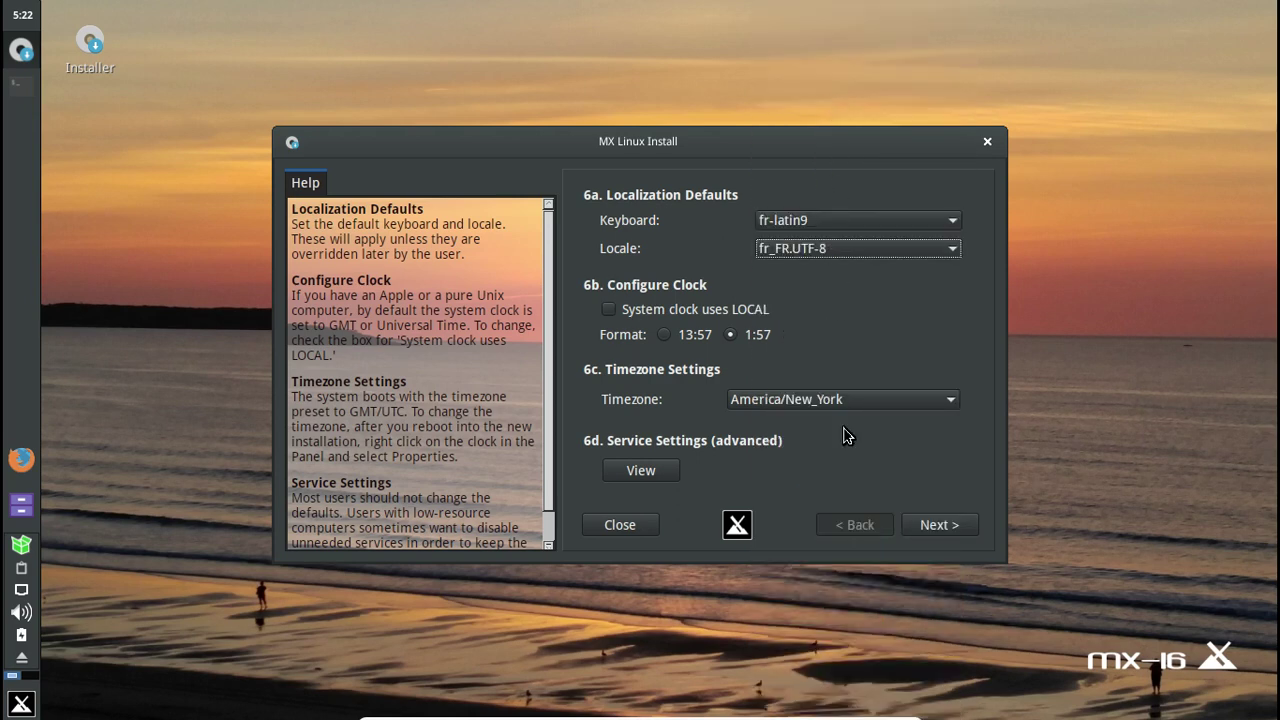
- Set the timezone to Europe/Paris with the 24-hour (13:57) clock format, then continue
{"action": "left_click", "coordinate": [871, 400]}
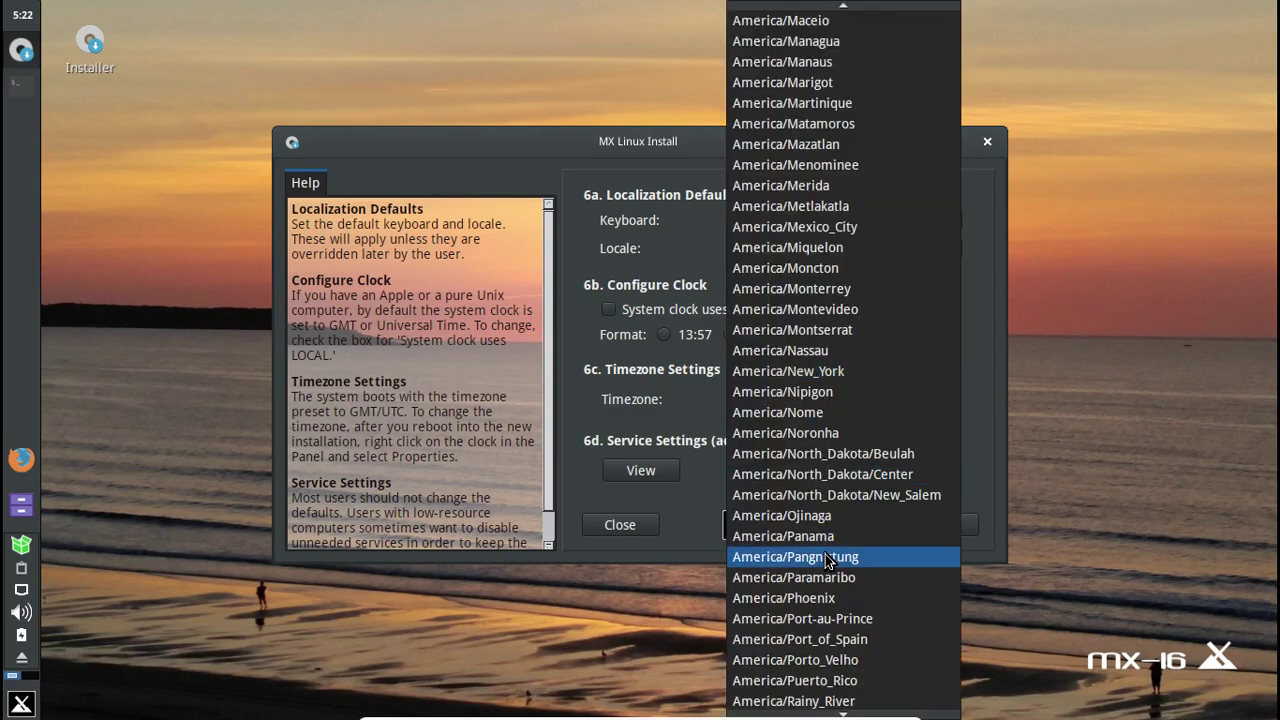
{"action": "key", "text": "e"}
{"action": "key", "text": "Page_Down"}
{"action": "key", "text": "Page_Down"}
{"action": "key", "text": "Up"}
{"action": "key", "text": "Up"}
{"action": "key", "text": "Up"}
{"action": "key", "text": "Up"}
{"action": "key", "text": "Up"}
{"action": "key", "text": "Up"}
{"action": "key", "text": "Up"}
{"action": "key", "text": "Up"}
{"action": "key", "text": "Up"}
{"action": "key", "text": "Up"}
{"action": "key", "text": "Up"}
{"action": "key", "text": "Up"}
{"action": "key", "text": "Up"}
{"action": "key", "text": "Up"}
{"action": "key", "text": "Up"}
{"action": "key", "text": "Up"}
{"action": "key", "text": "Up"}
{"action": "key", "text": "Up"}
{"action": "key", "text": "Up"}
{"action": "key", "text": "Up"}
{"action": "key", "text": "Up"}
{"action": "key", "text": "Up"}
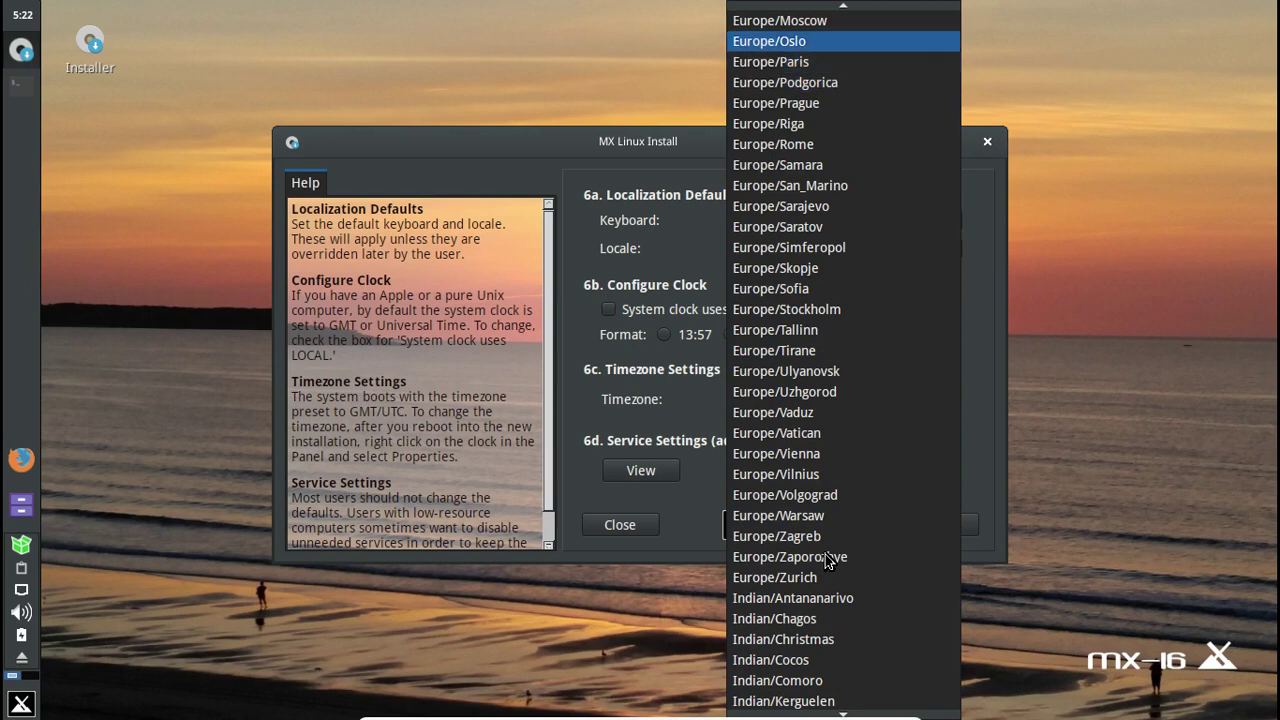
{"action": "key", "text": "Down"}
{"action": "key", "text": "Return"}
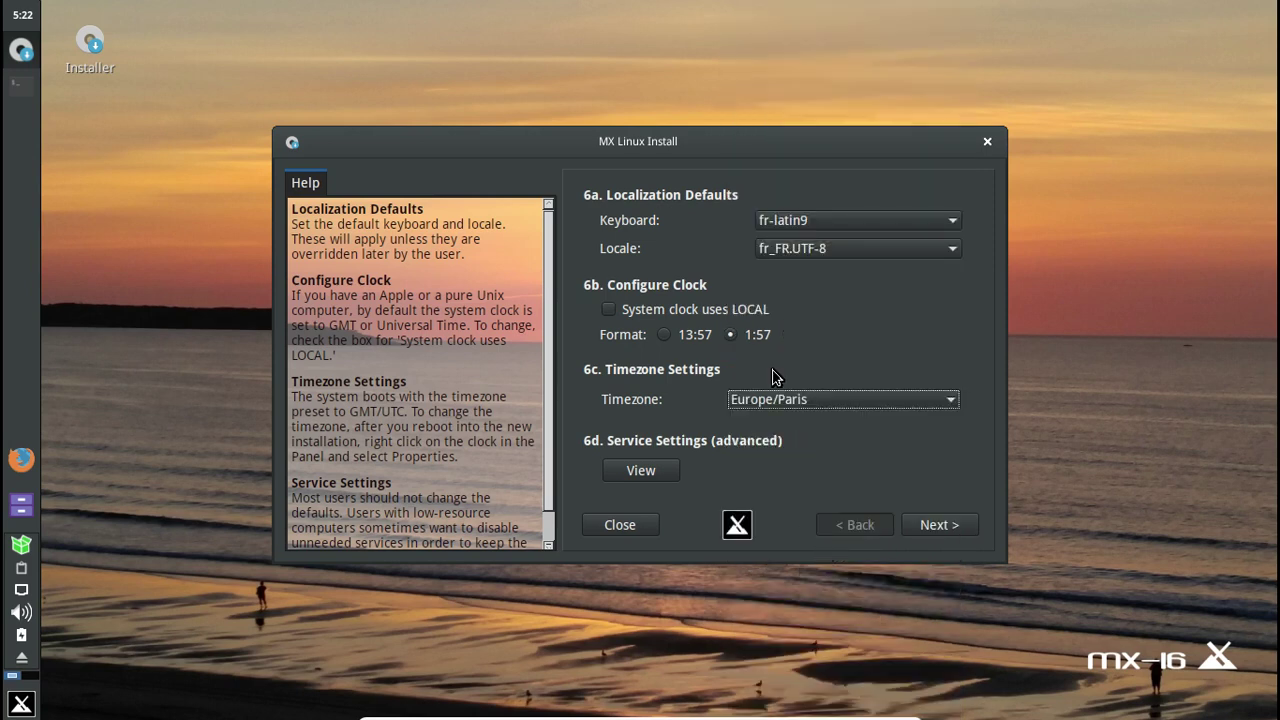
{"action": "left_click", "coordinate": [665, 335]}
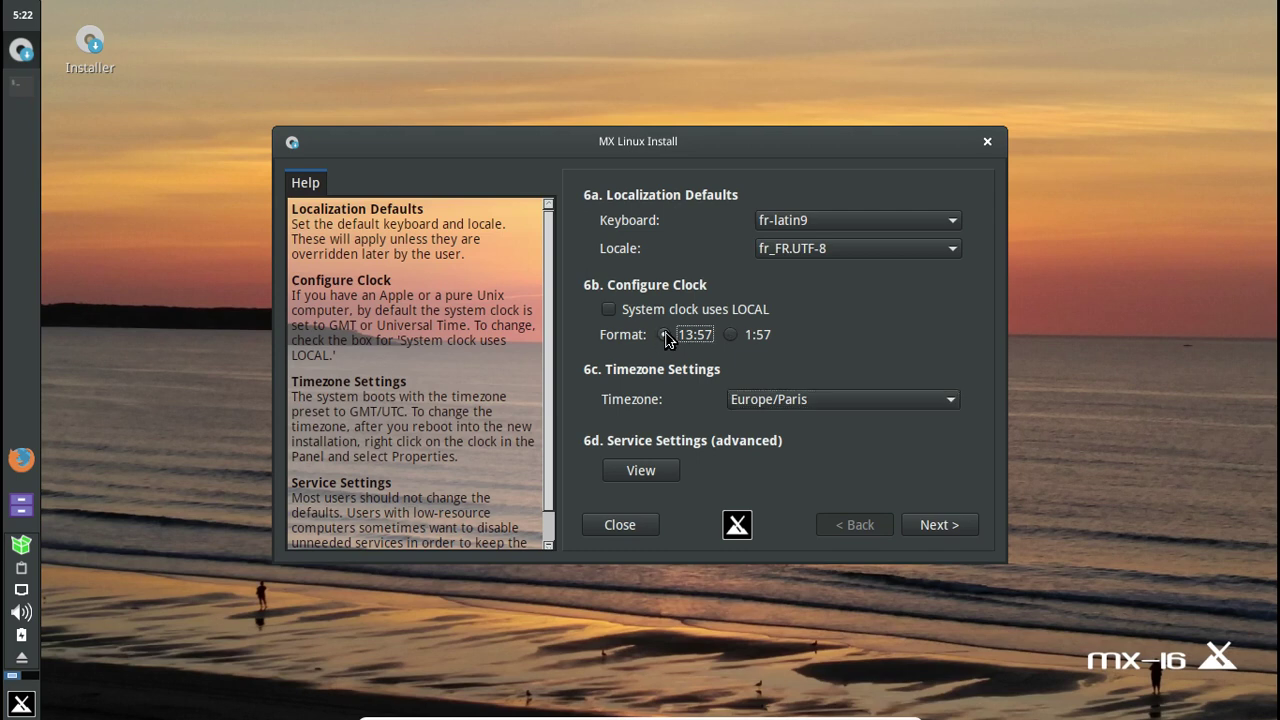
{"action": "left_click", "coordinate": [952, 533]}
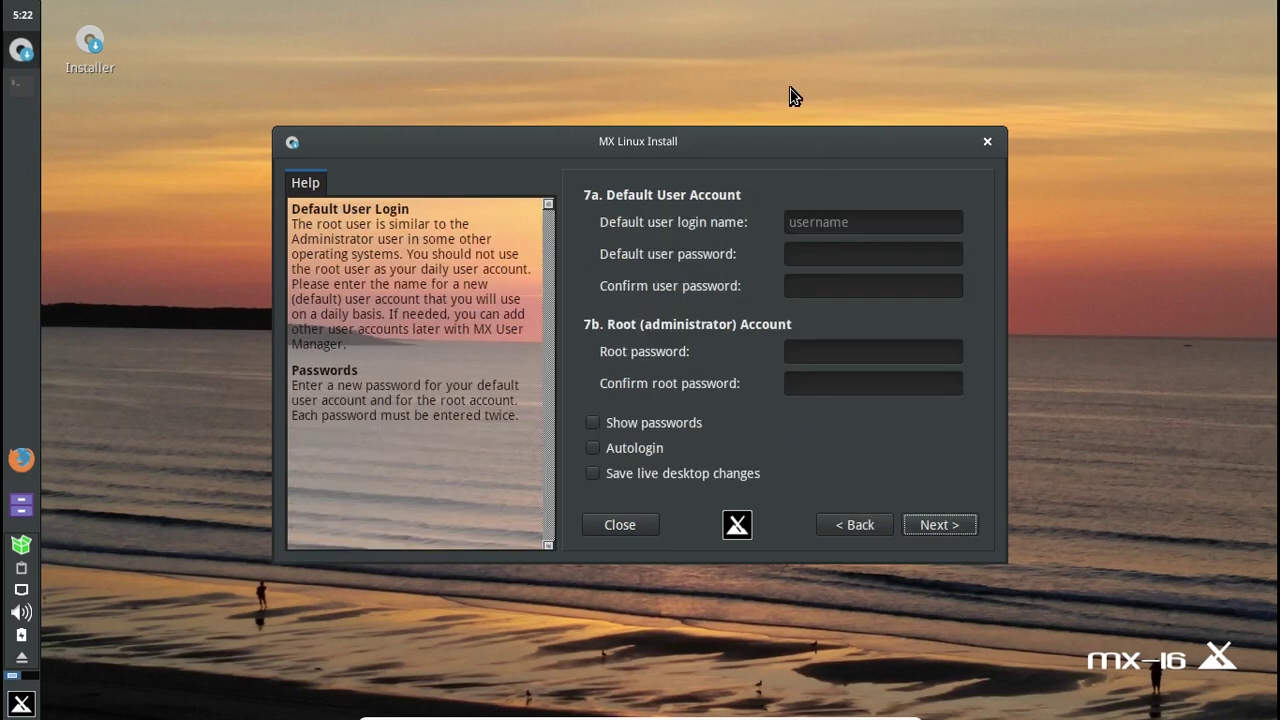
- Enter the default user's login name and its password, confirmed twice
{"action": "left_click", "coordinate": [815, 217]}
{"action": "type", "text": "fred"}
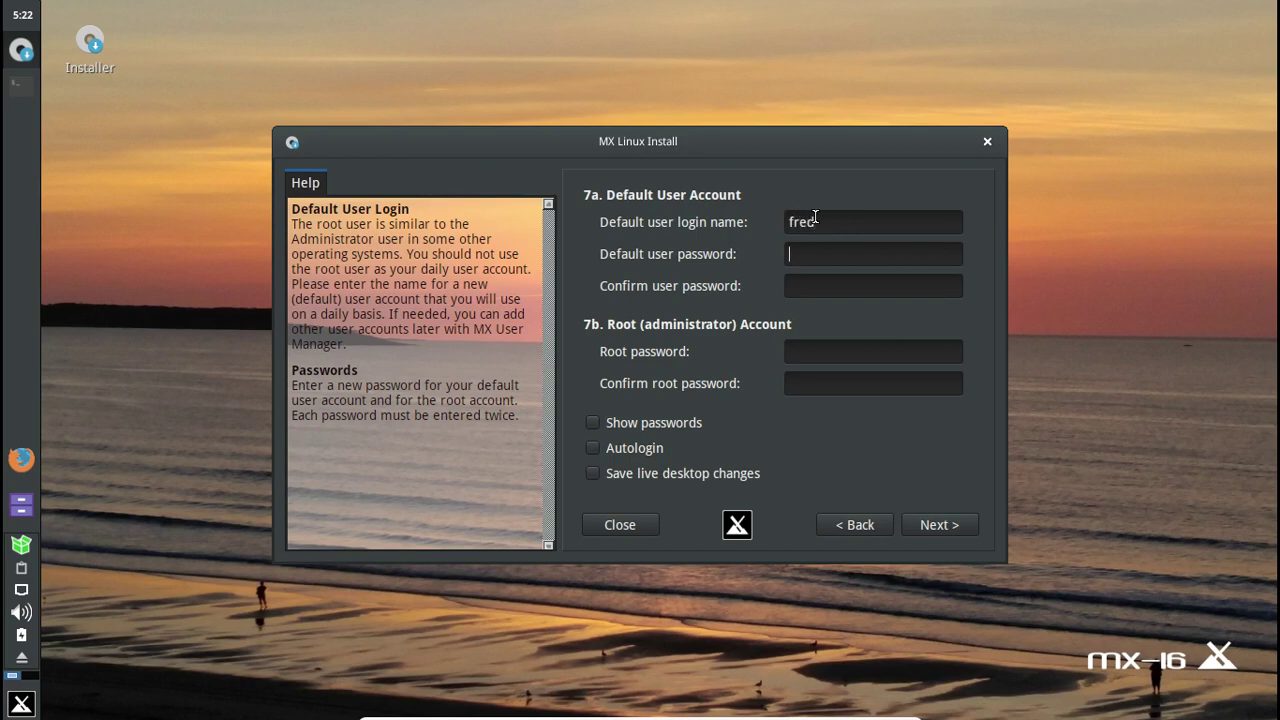
{"action": "type", "text": "aaa"}
{"action": "key", "text": "BackSpace"}
{"action": "key", "text": "BackSpace"}
{"action": "key", "text": "BackSpace"}
{"action": "key", "text": "Tab"}
{"action": "type", "text": "password"}
{"action": "key", "text": "Tab"}
{"action": "type", "text": "password"}
- Fill in and confirm the root password, then submit the account details
{"action": "left_click", "coordinate": [824, 346]}
{"action": "type", "text": "password"}
{"action": "key", "text": "Tab"}
{"action": "type", "text": "password"}
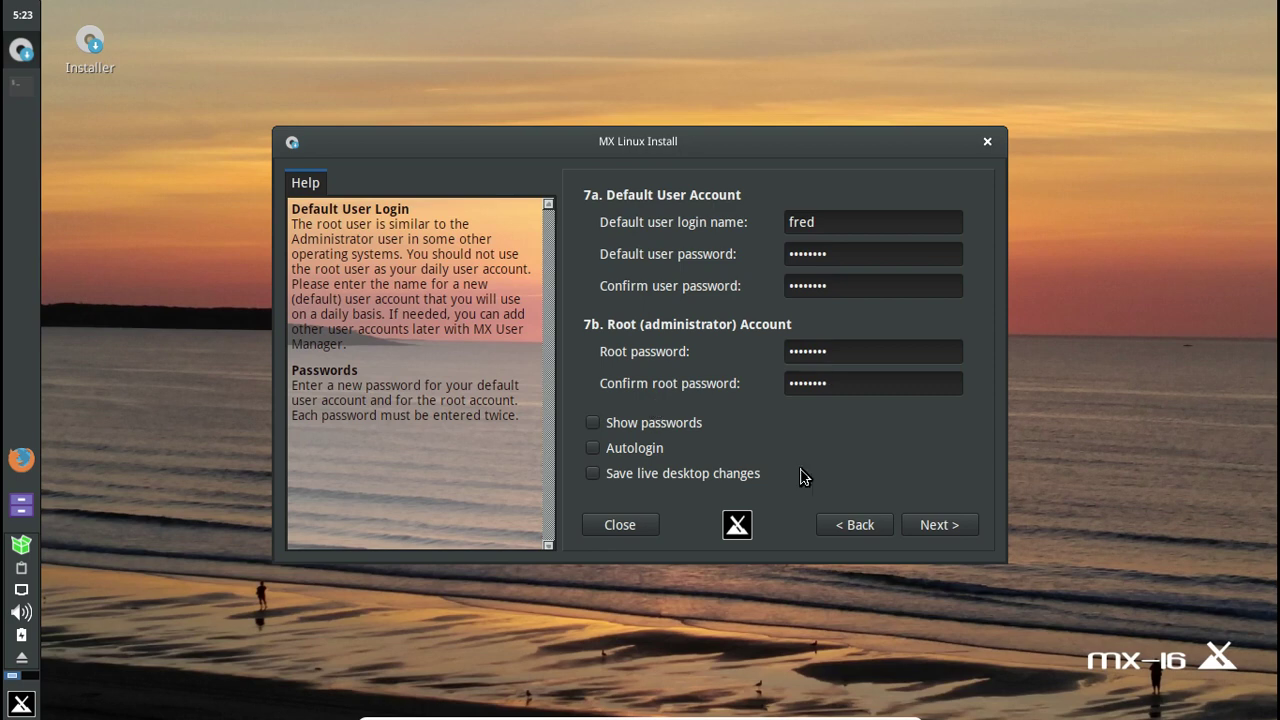
{"action": "left_click", "coordinate": [938, 520]}
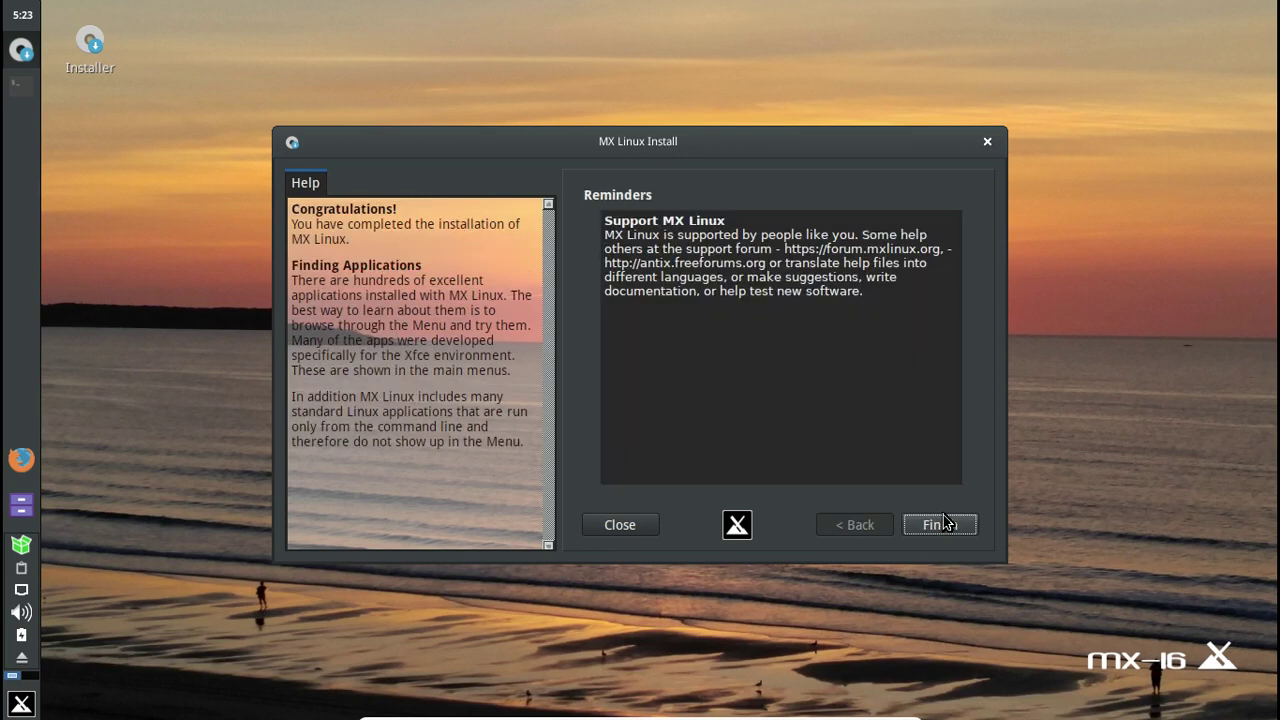
- Finish the installation and agree to reboot now
{"action": "left_click", "coordinate": [944, 520]}
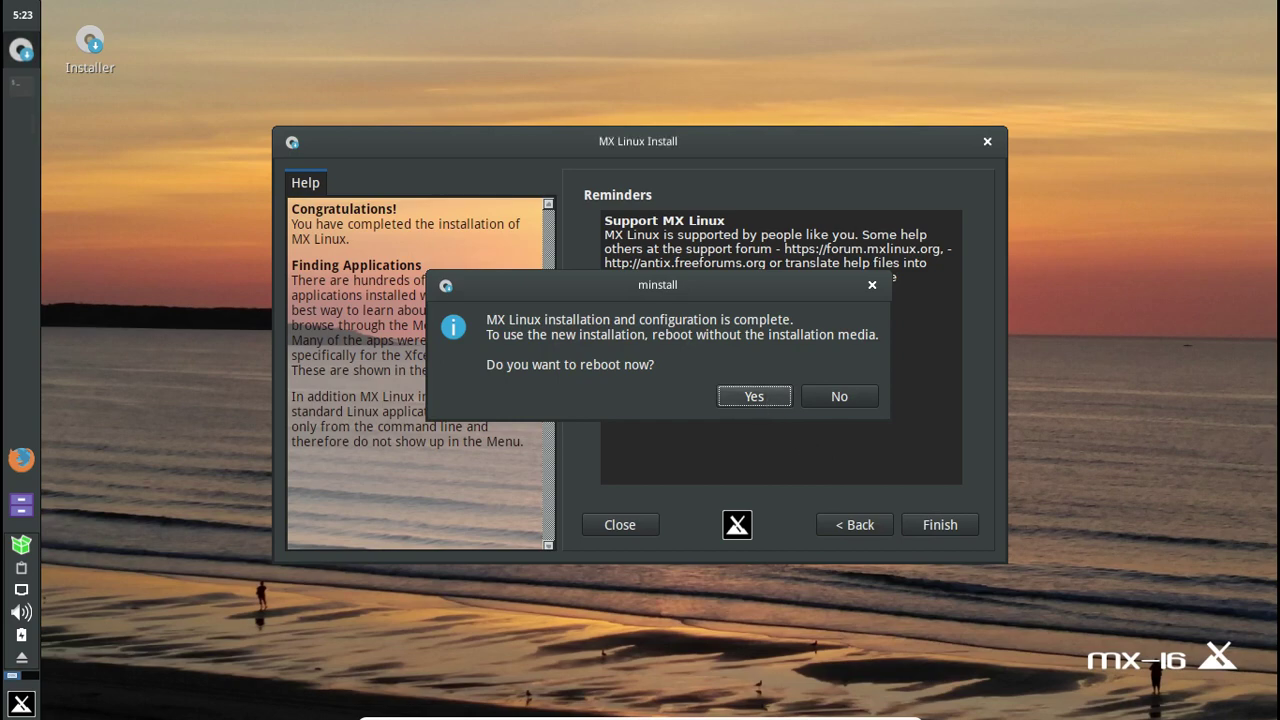
{"action": "left_click", "coordinate": [754, 396]}
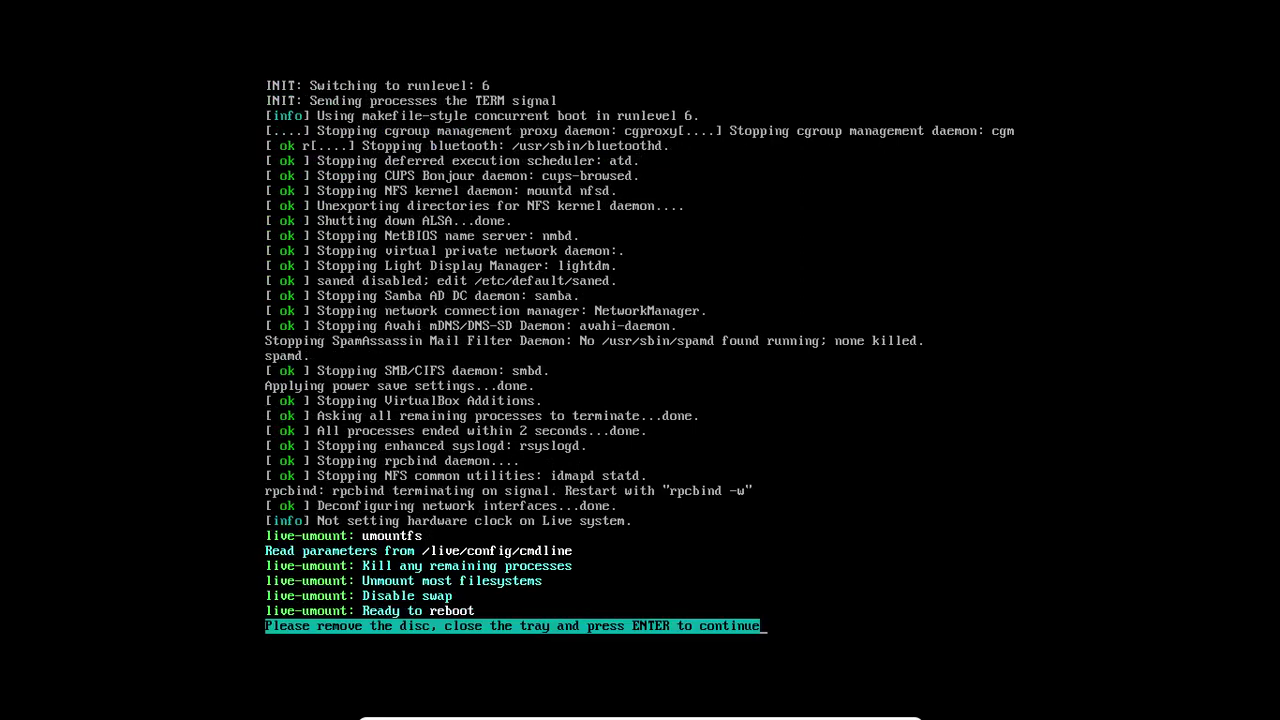
- Boot MX-16 Metamorphosis from GRUB and log in with the default user's password
{"action": "key", "text": "Return"}
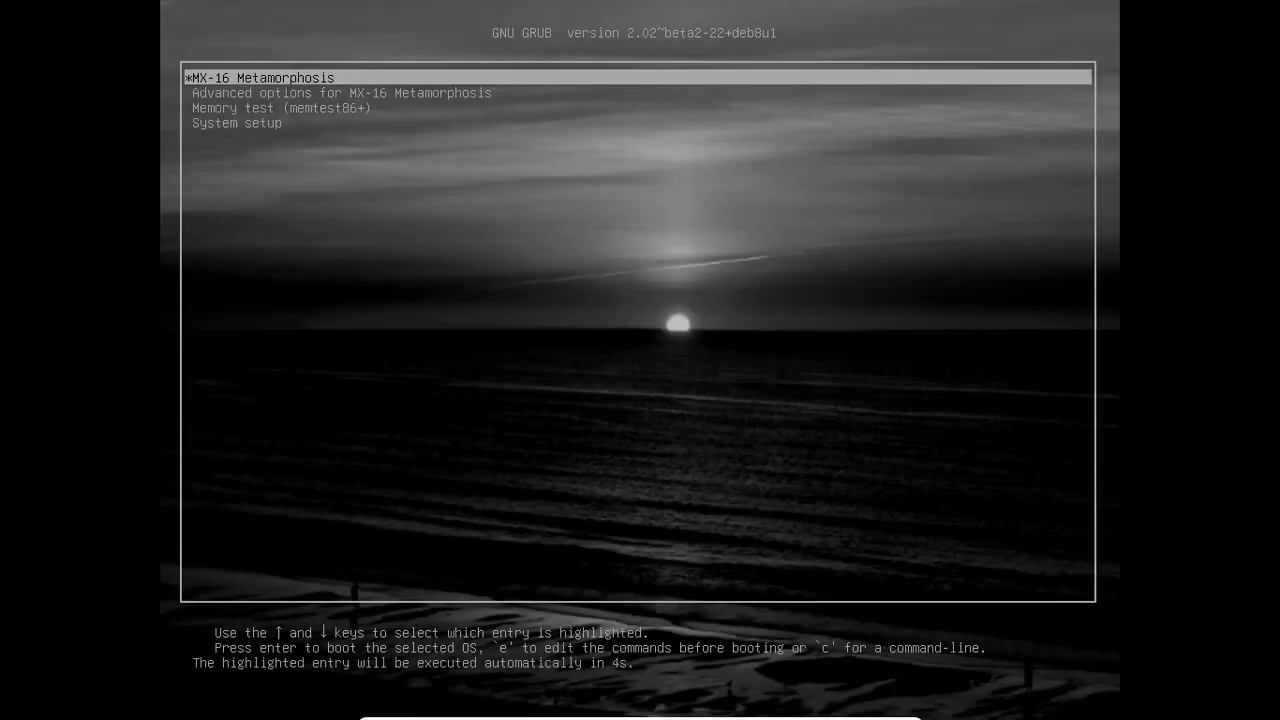
{"action": "key", "text": "Return"}
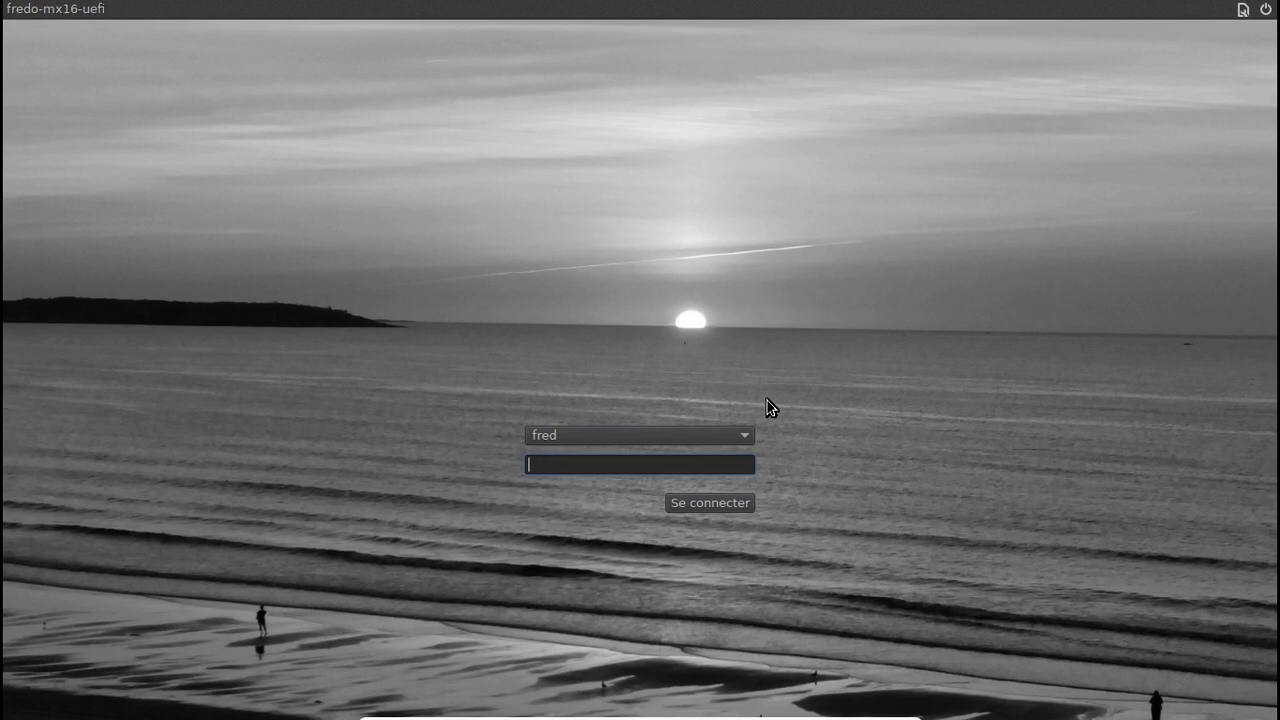
{"action": "type", "text": "*********"}
{"action": "key", "text": "Return"}
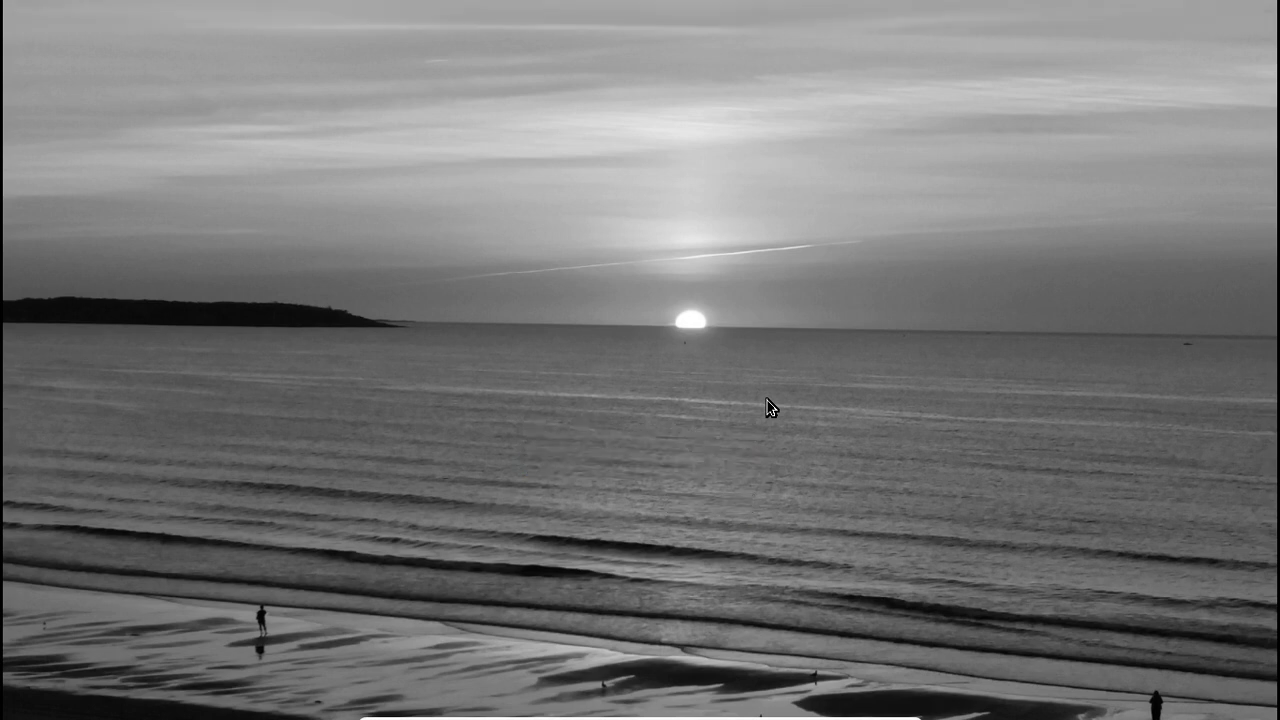